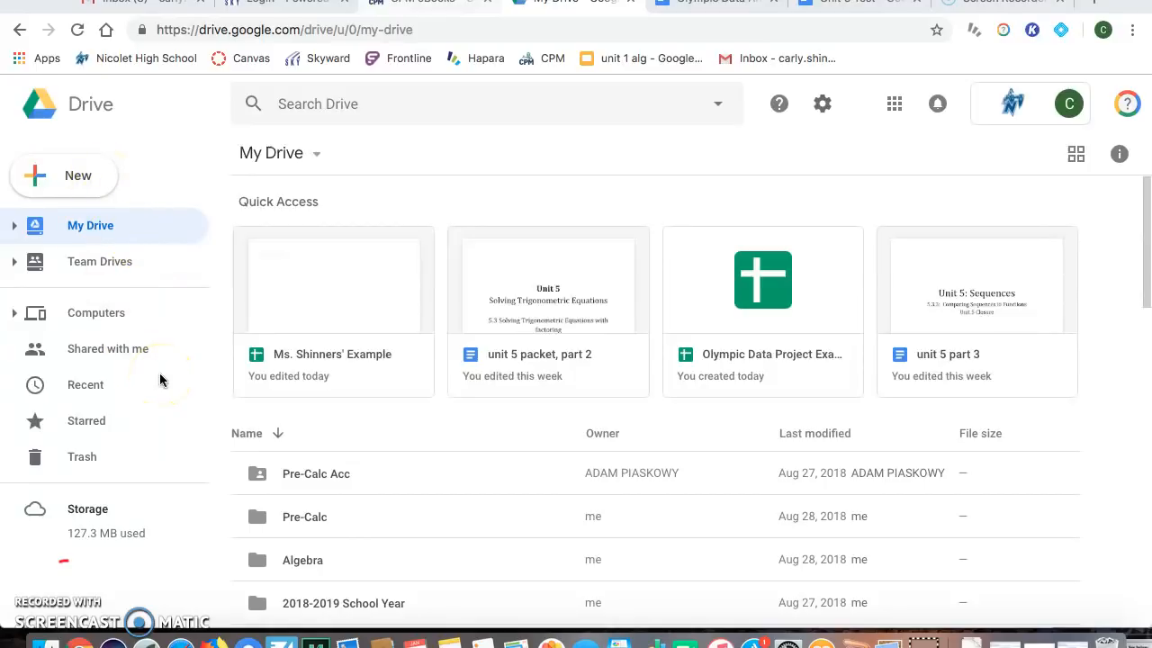
Create a blank Google Sheets spreadsheet and title it with the teacher's name followed by "Example"
left_click(85, 174)
left_click(117, 324)
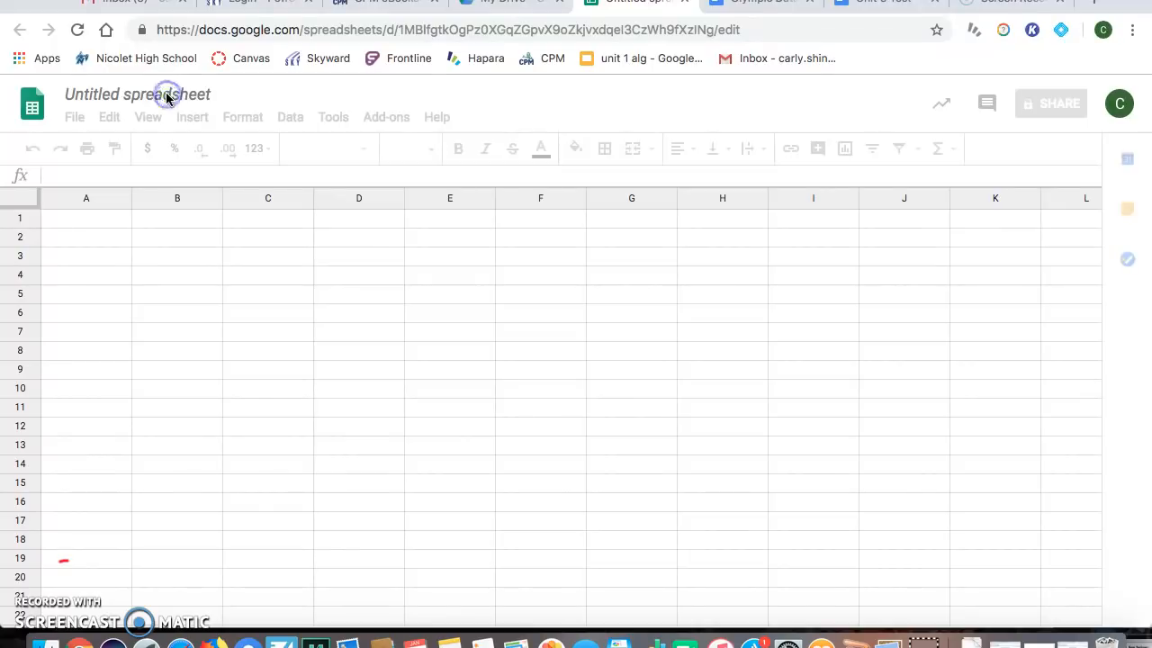
left_click(129, 102)
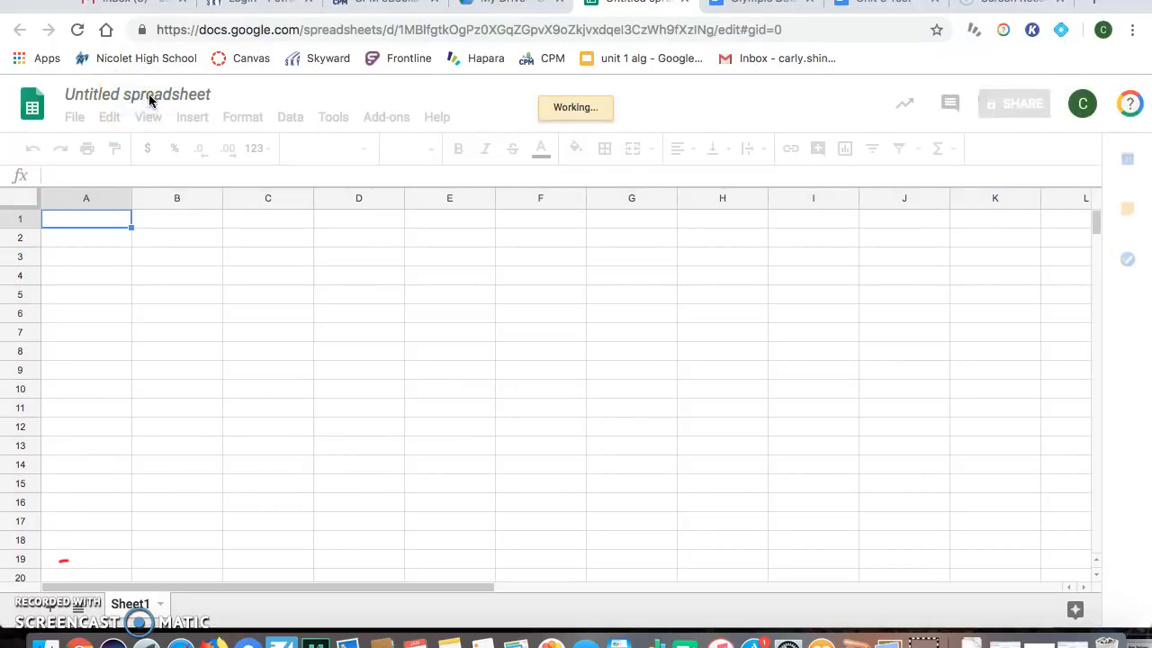
left_click(150, 97)
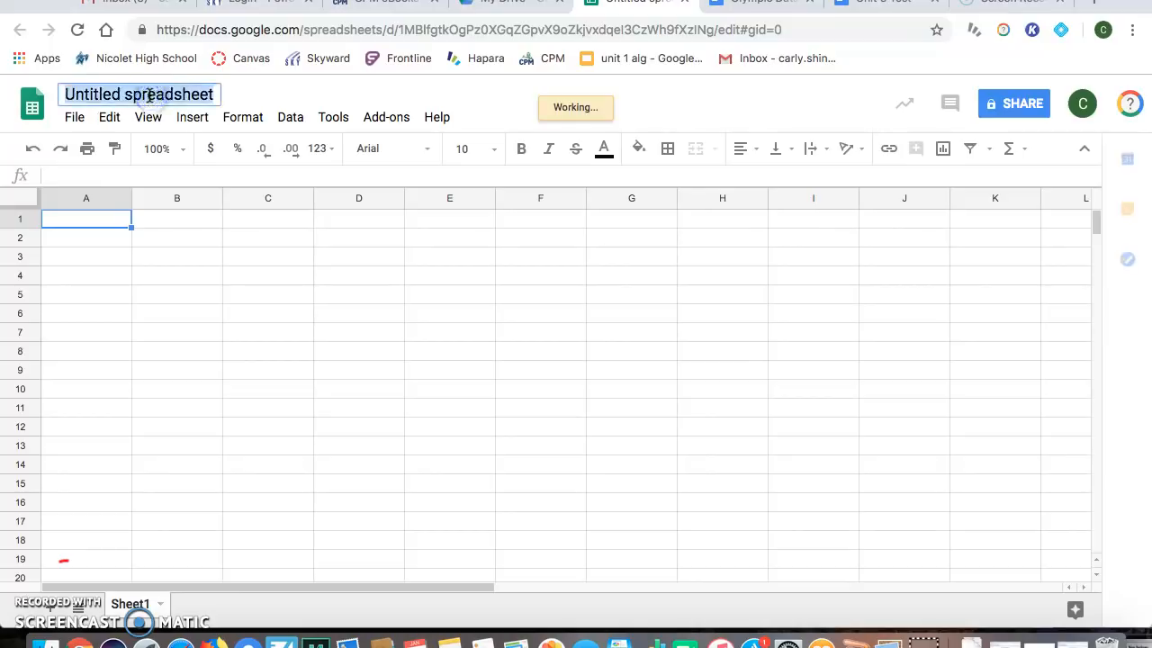
type("Ms. Shinners' Example")
left_click(200, 261)
Enter the headers "Year" in A1 and "Time (in seconds)" in B1, and widen column B to fit its header
left_click(111, 219)
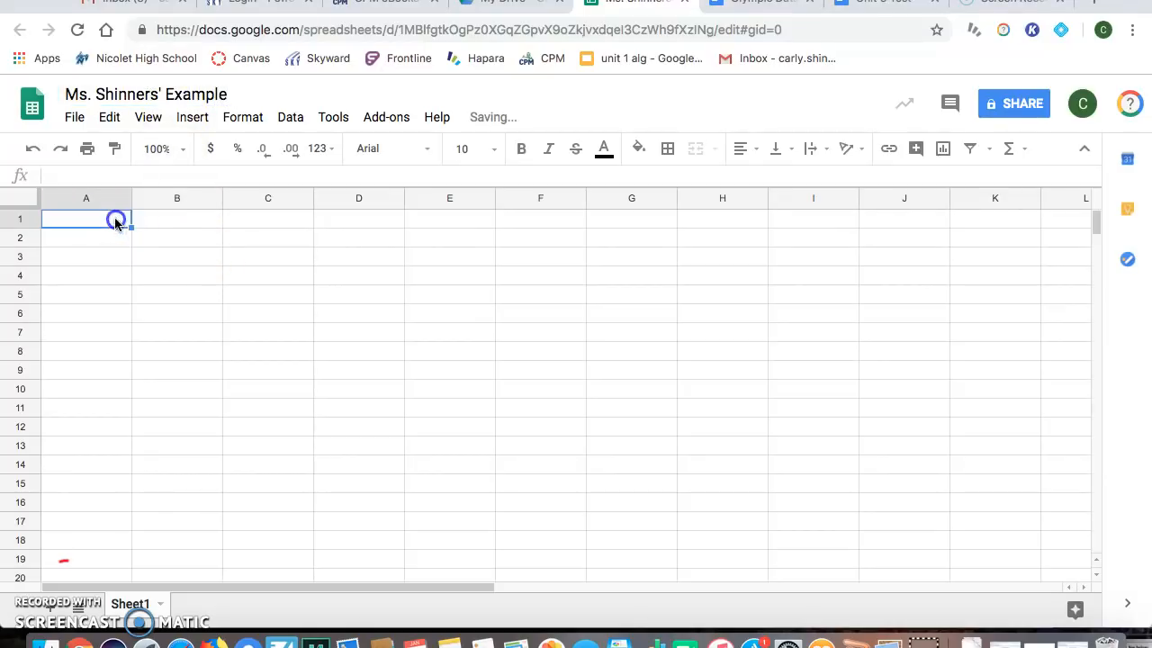
left_click(135, 252)
left_click(106, 220)
left_click_drag(115, 226, 177, 382)
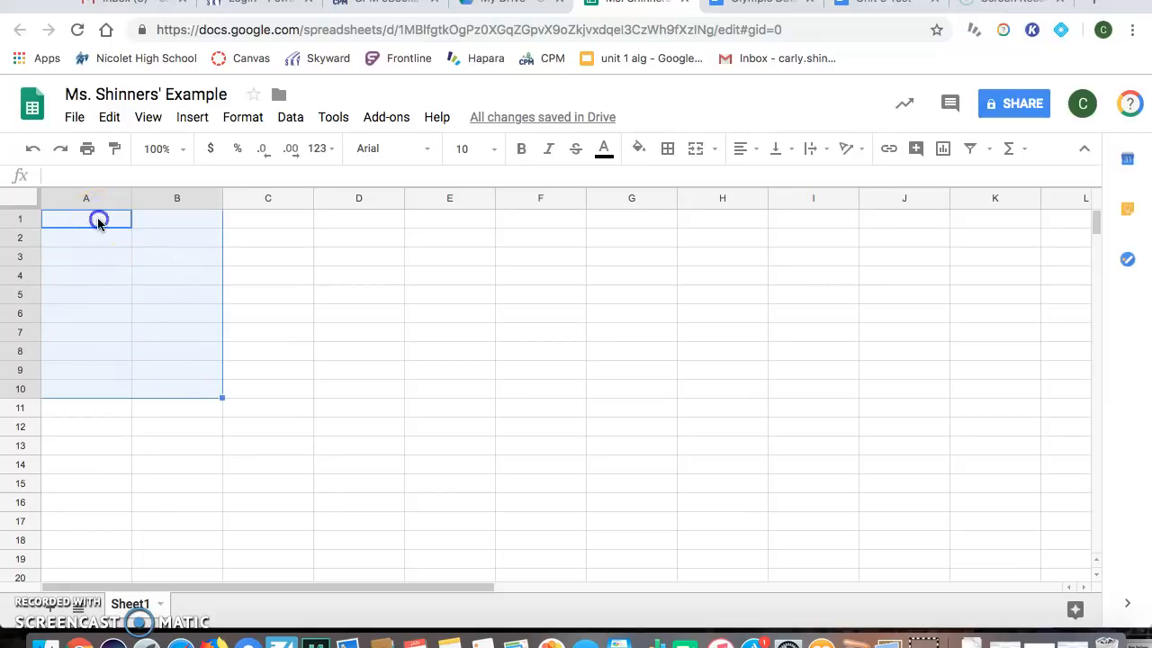
left_click(98, 223)
double_click(98, 224)
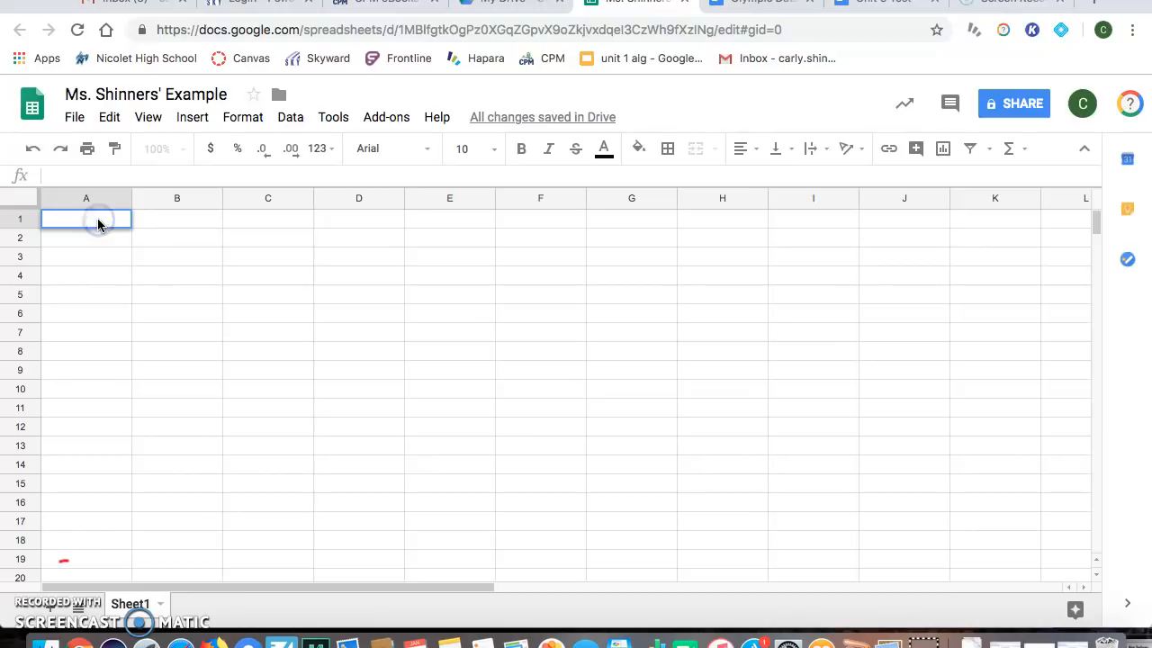
type("Year")
left_click(151, 224)
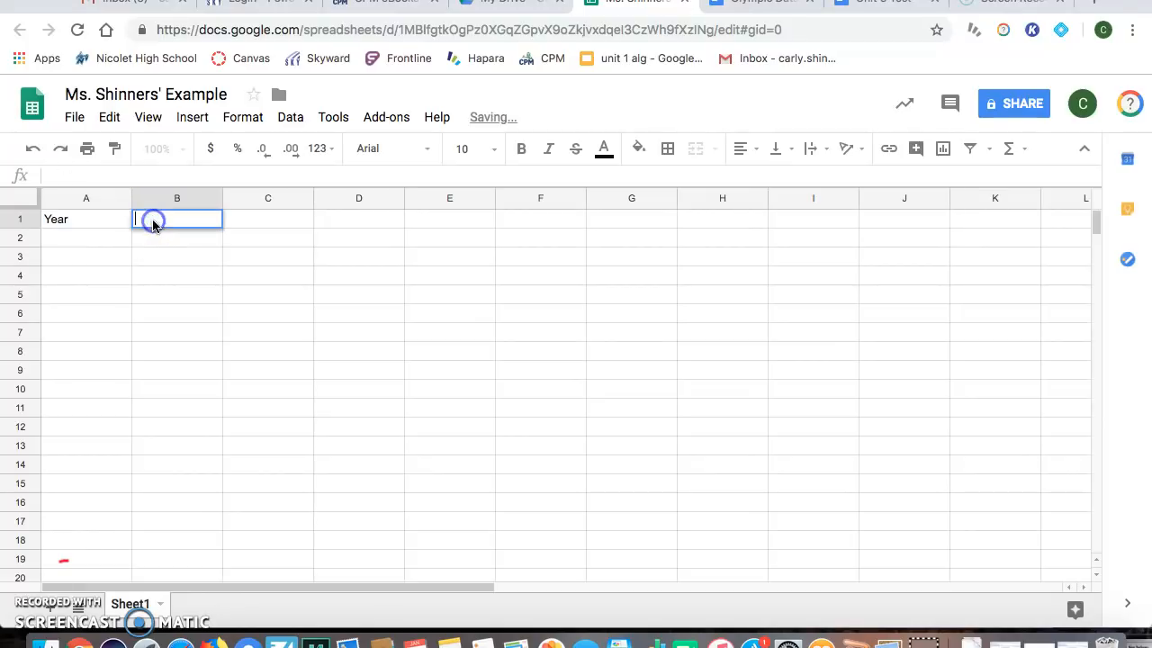
key("Return")
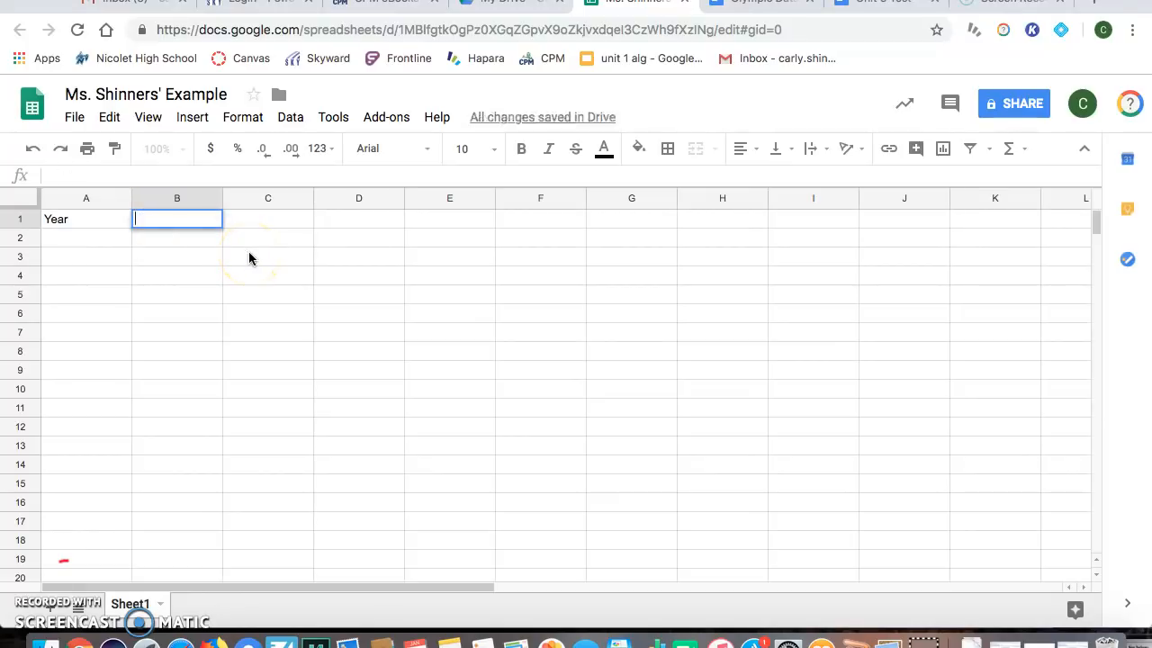
type("Time (in seconds)")
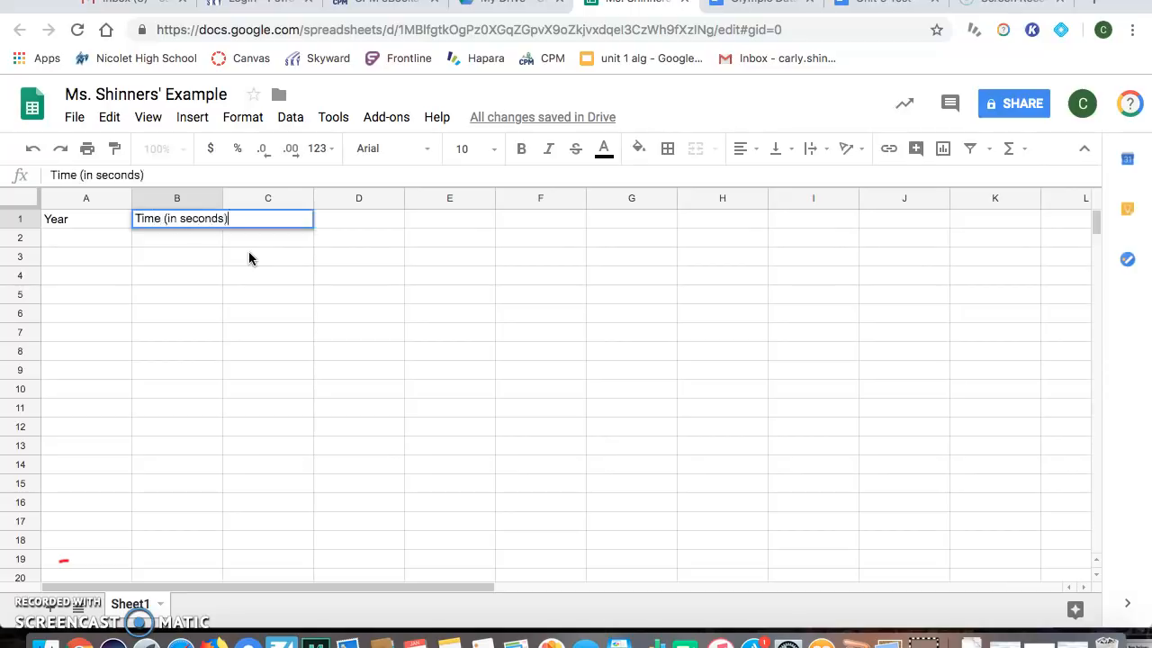
left_click(268, 349)
left_click_drag(222, 198, 241, 198)
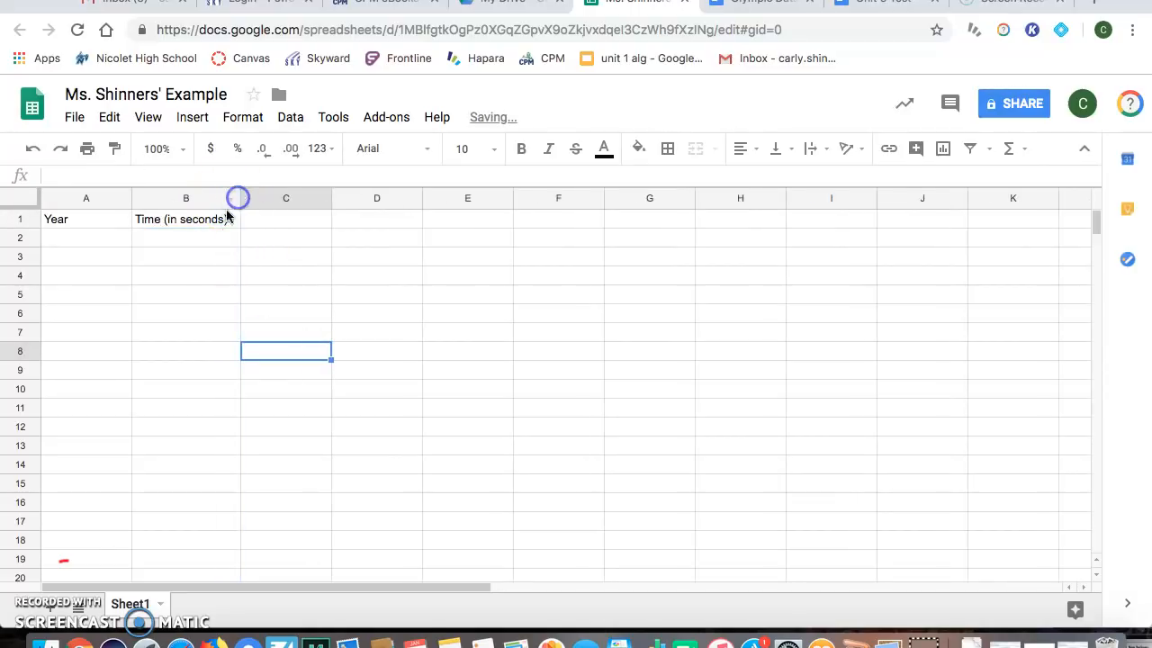
Fill the Year column with 1980, 1984, 1988 and 1992 in cells A2 to A5
left_click(211, 237)
left_click(88, 241)
left_click(155, 244)
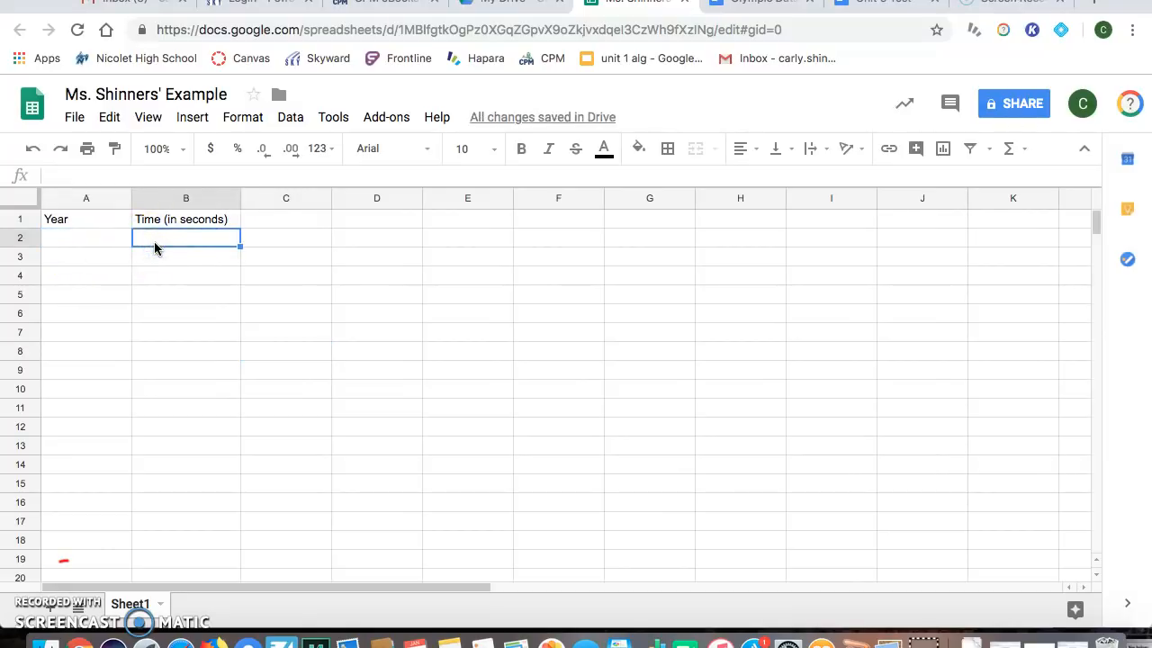
double_click(79, 239)
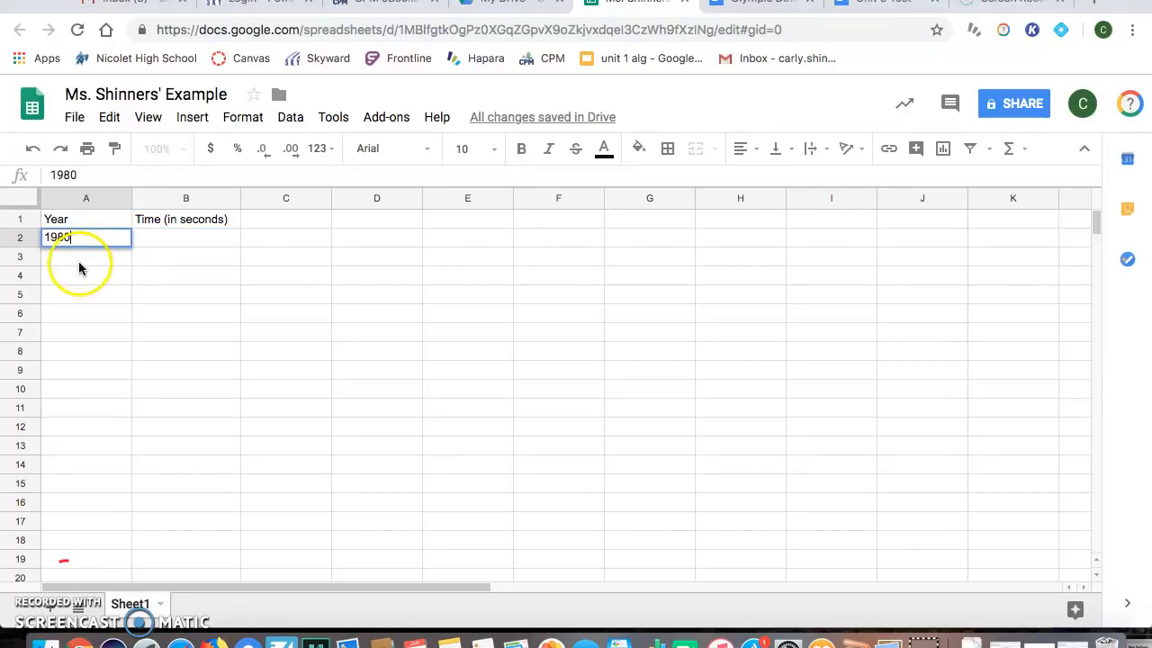
left_click(79, 267)
type("1984")
double_click(75, 273)
type("1988")
left_click(77, 295)
type("1")
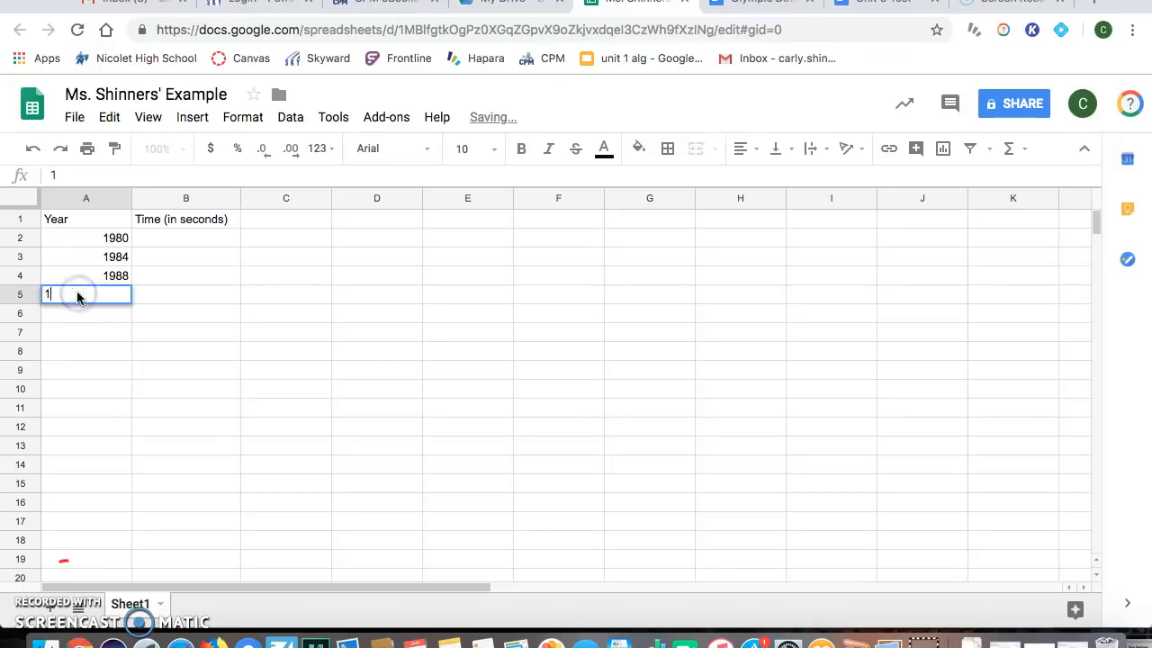
left_click(197, 351)
Format the table range A1:B5 in bold 18-point Arial
left_click_drag(112, 219, 194, 299)
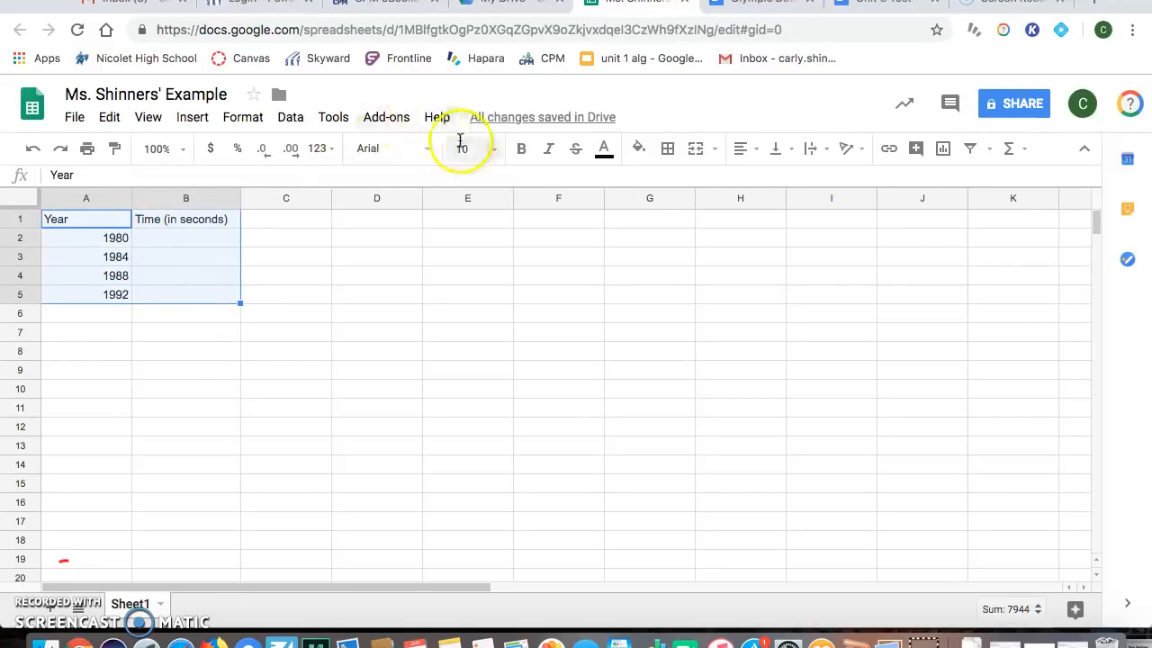
left_click(428, 147)
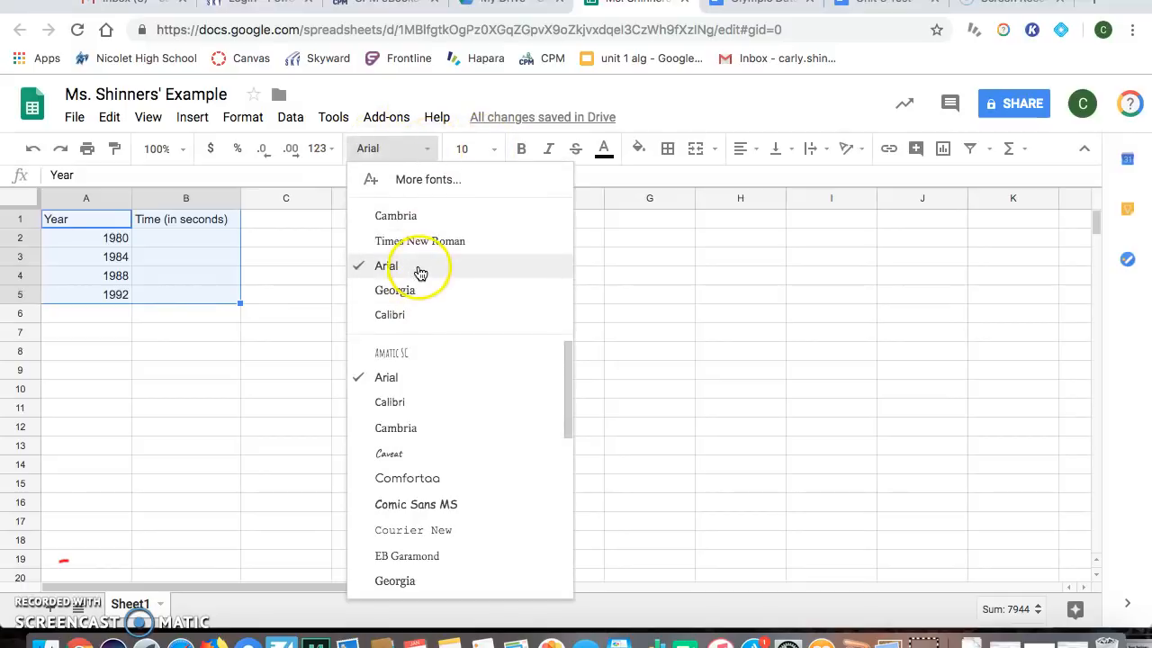
left_click(419, 267)
left_click(494, 148)
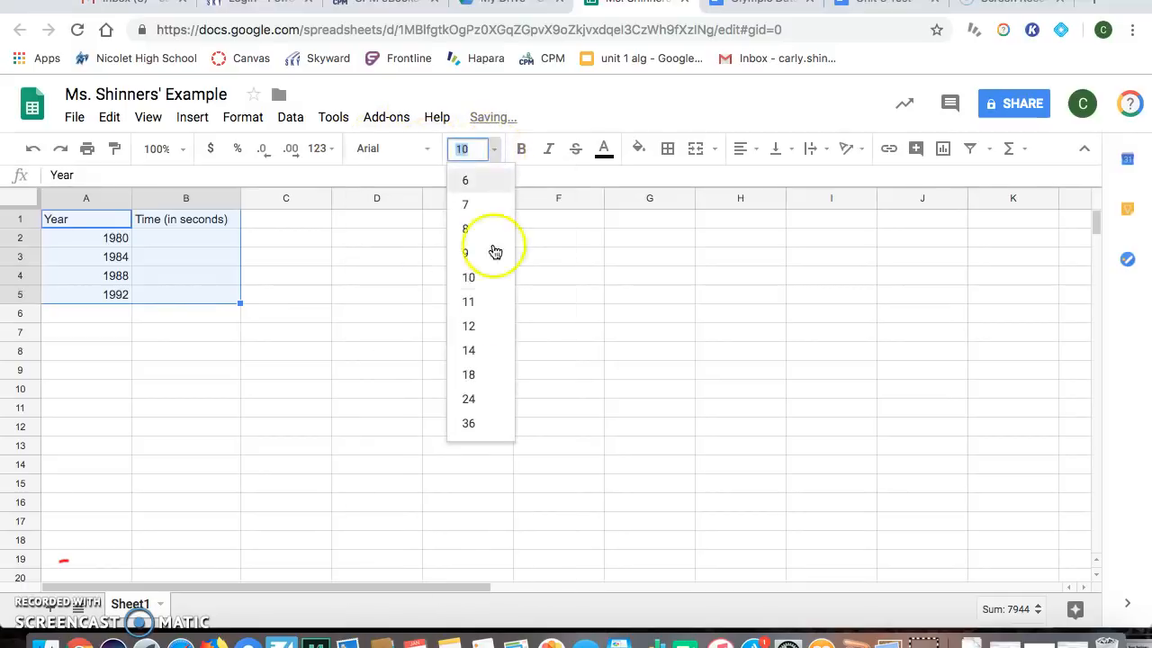
left_click(468, 374)
left_click(521, 149)
left_click(301, 287)
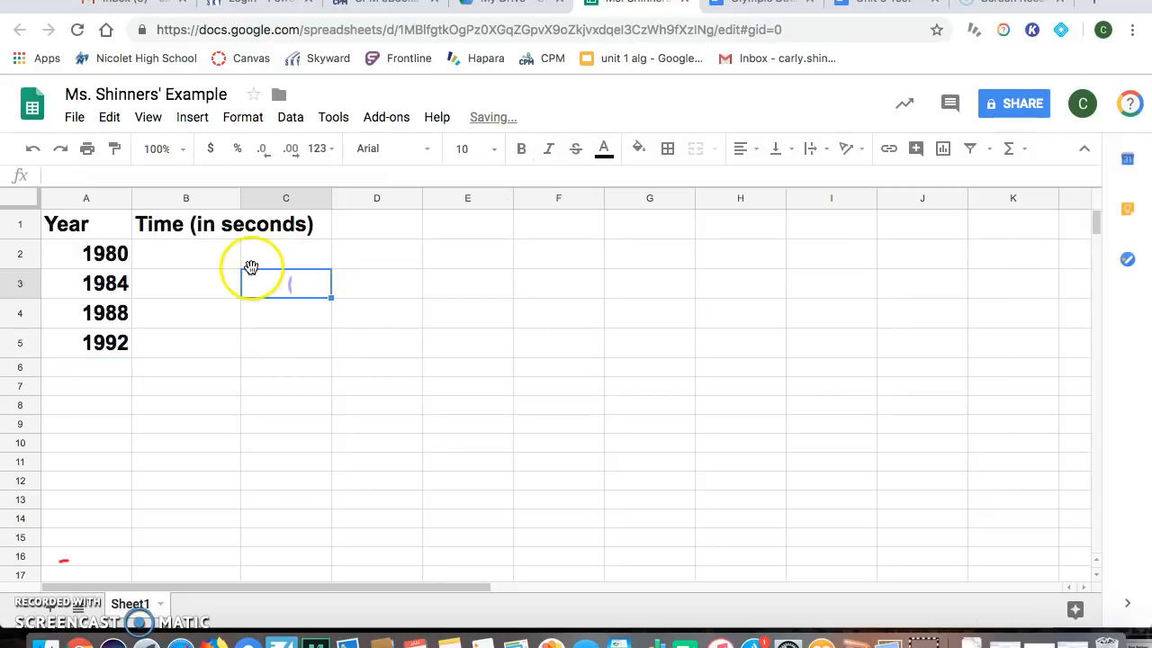
Enter the times 54, 53 and 59 in B2 to B4 for the years 1980, 1984 and 1988
double_click(189, 255)
type("54")
key("Return")
type("53")
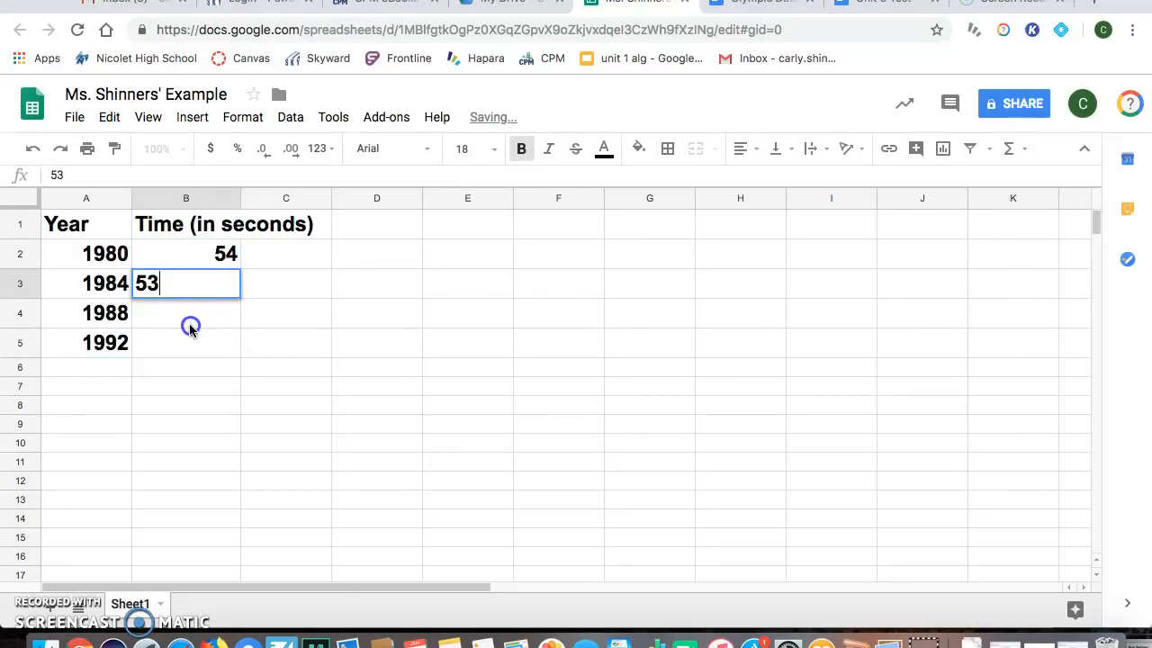
key("Return")
type("59")
left_click(194, 360)
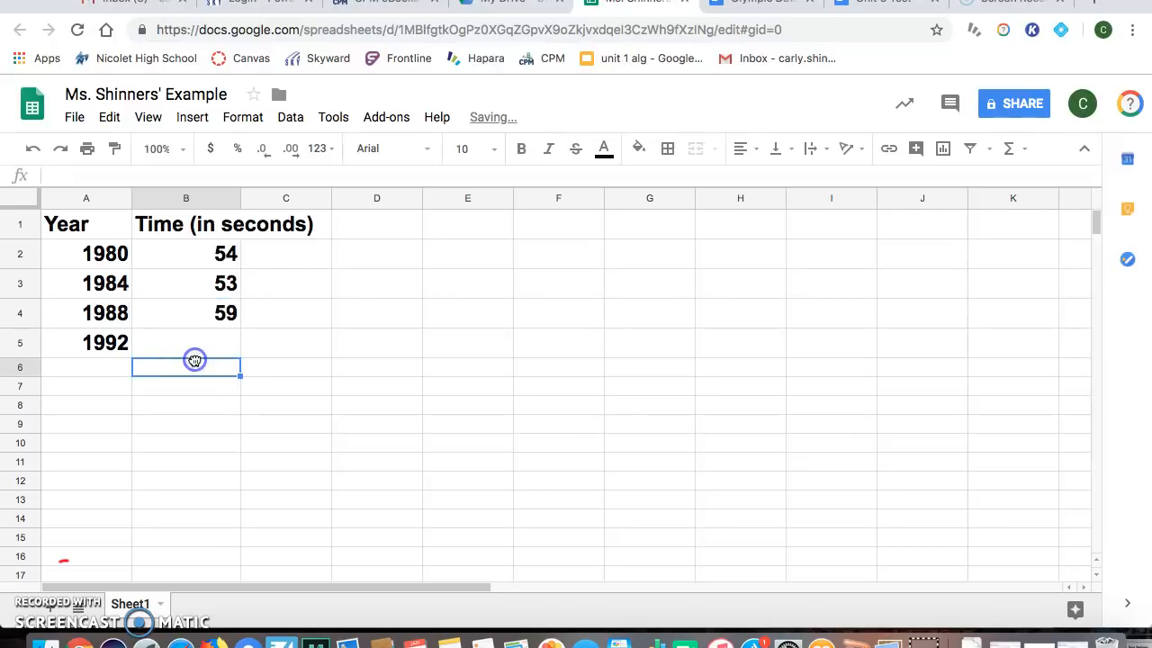
Enter 63 in B5 as the time for 1992
left_click(192, 343)
type("60")
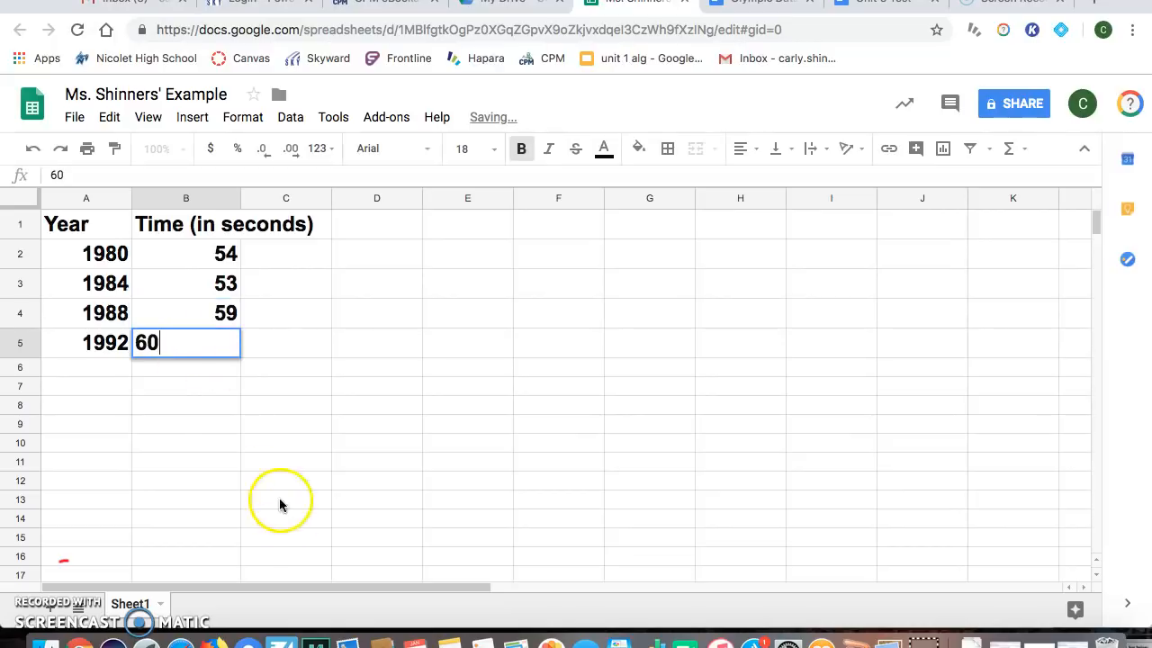
key("BackSpace")
key("BackSpace")
type("63")
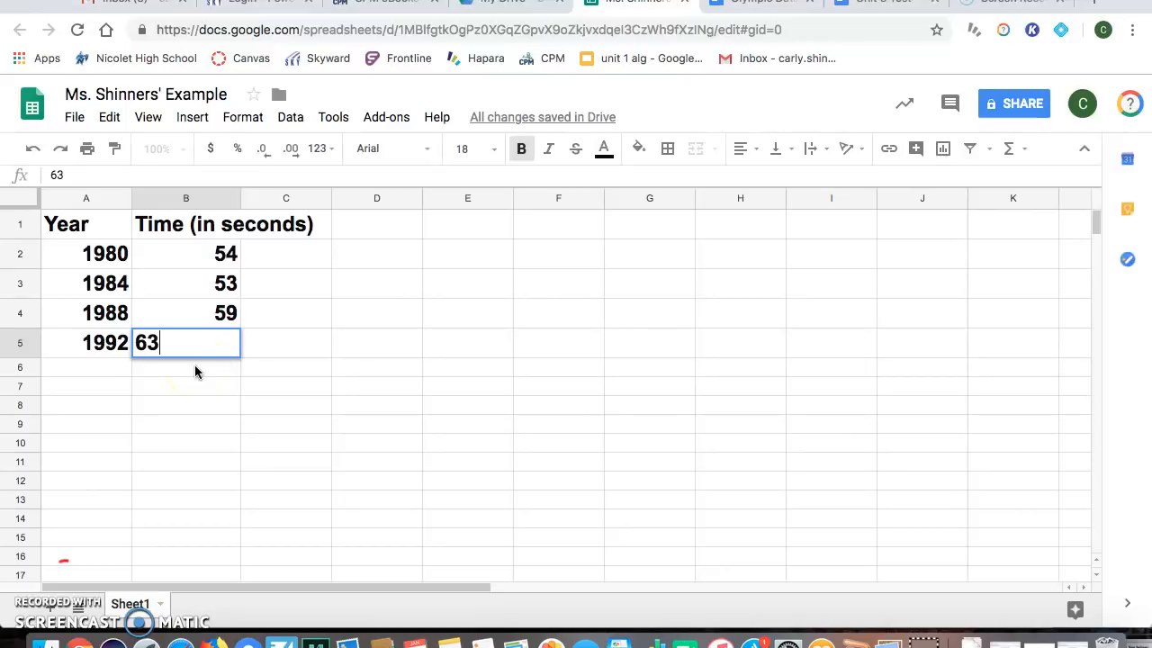
left_click(342, 349)
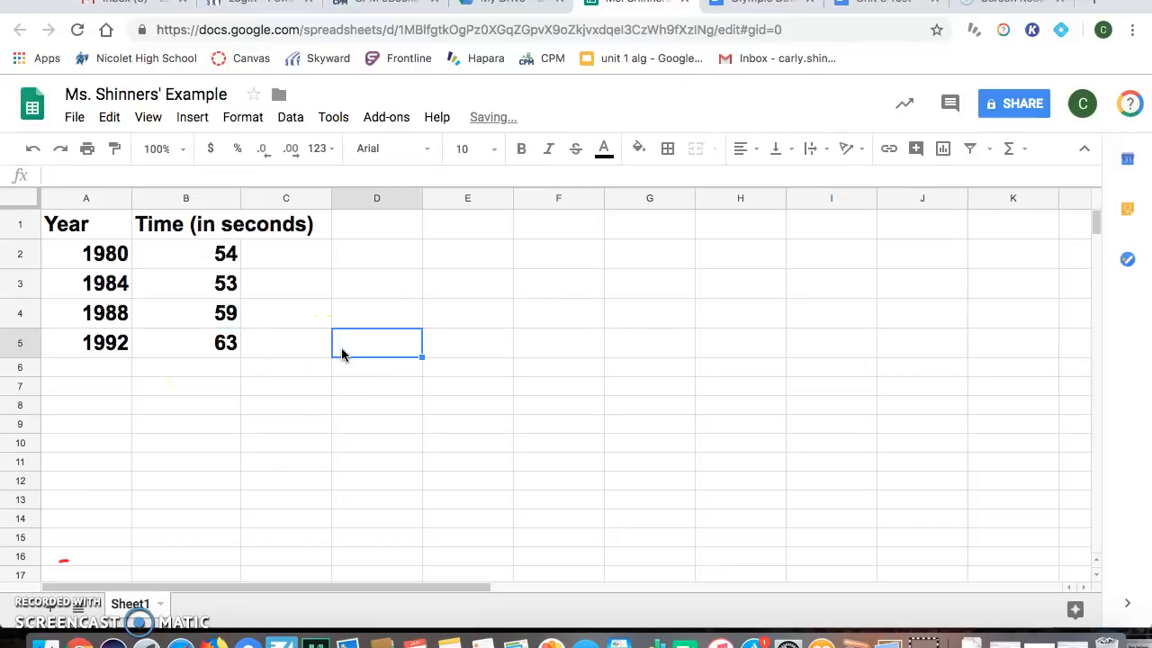
left_click(188, 425)
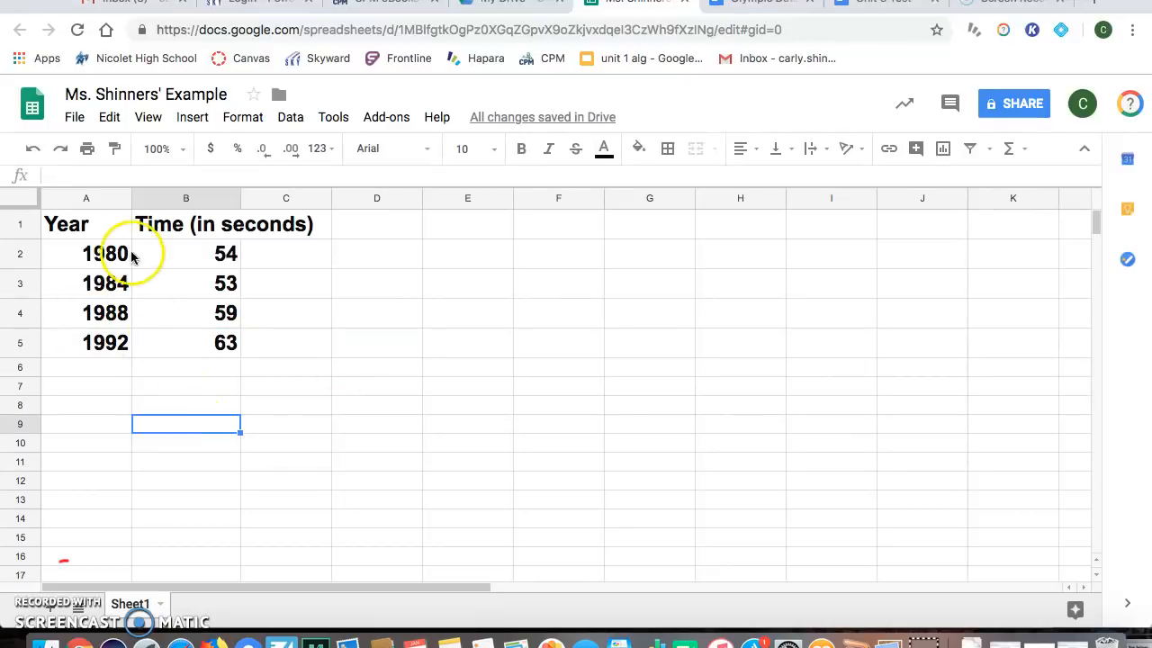
Left-align all the headers and values in A1:B5
left_click(109, 224)
left_click_drag(109, 224, 198, 340)
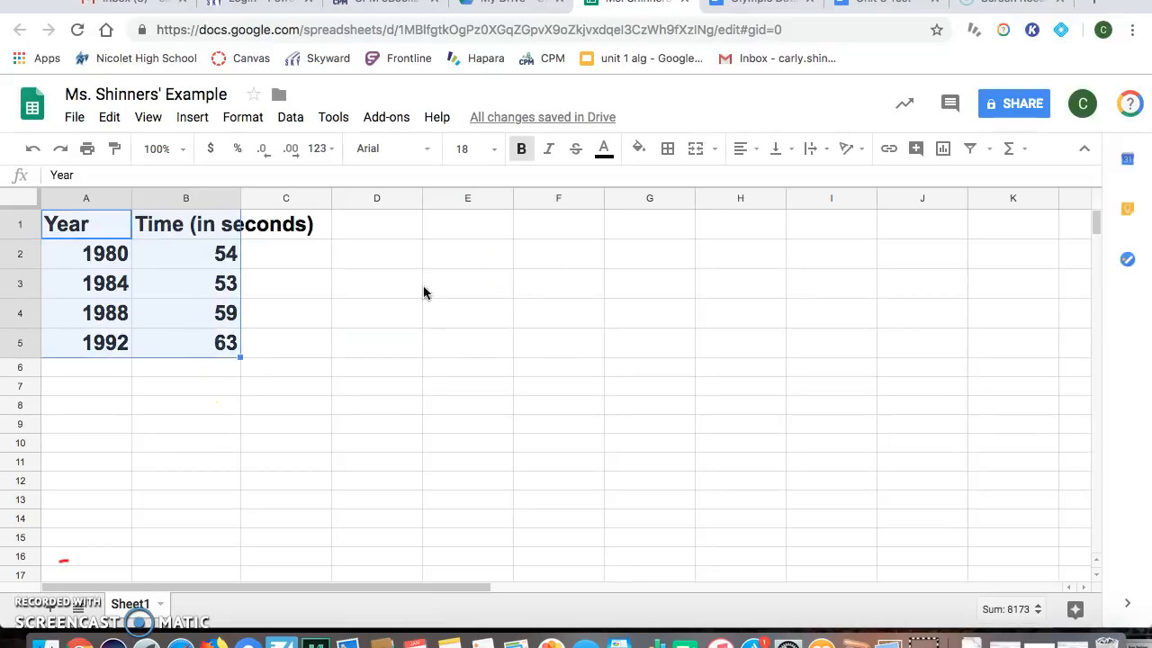
left_click(742, 148)
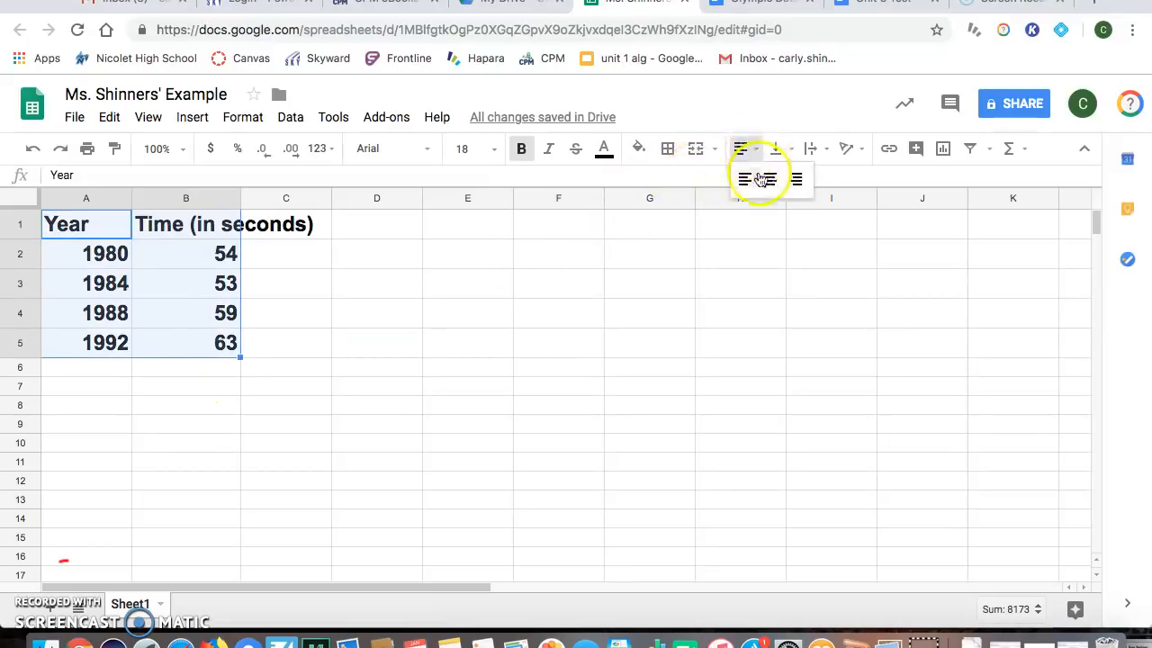
left_click(746, 180)
left_click(649, 351)
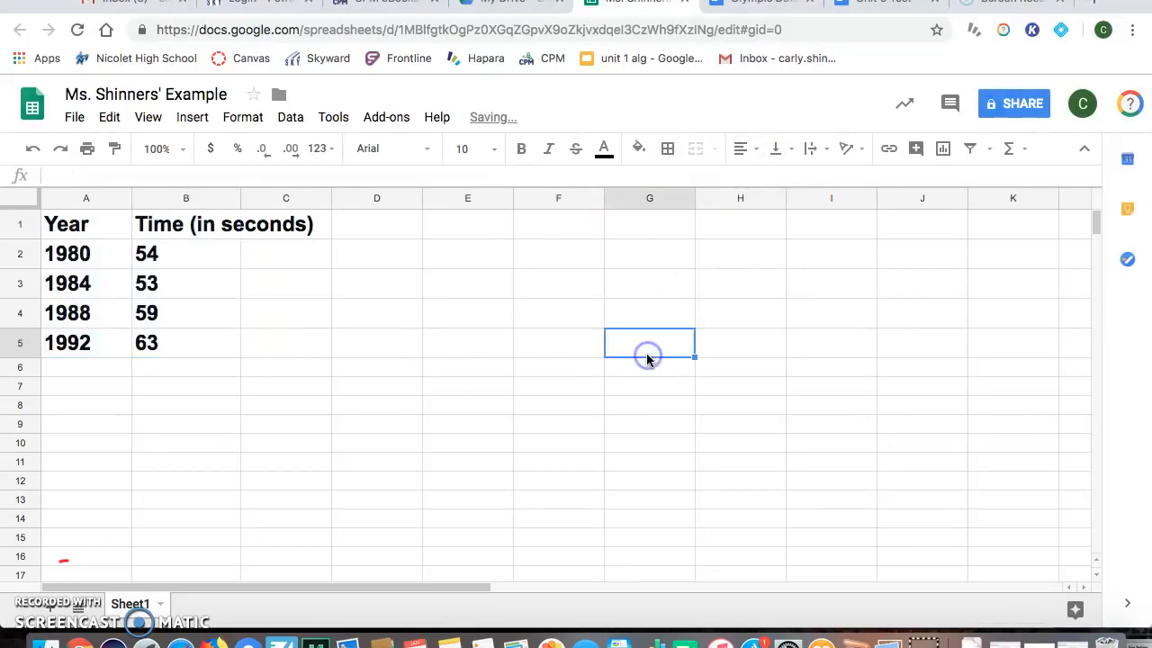
Insert a chart from the data in A1:B5 and move it clear of the table
left_click(192, 118)
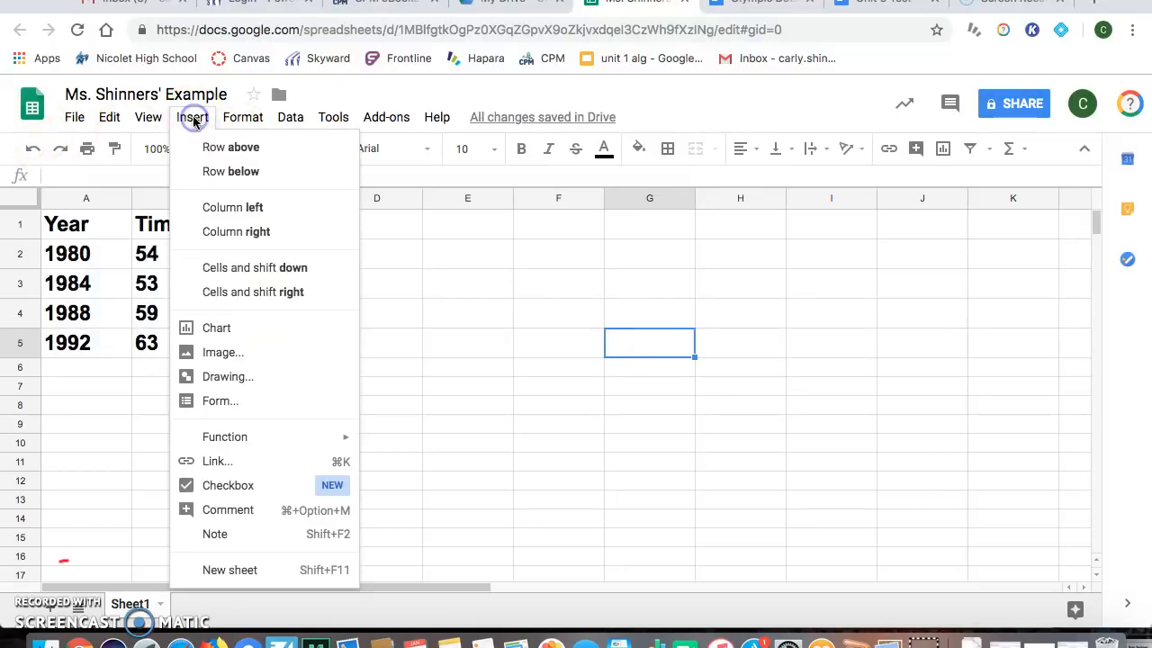
left_click(82, 311)
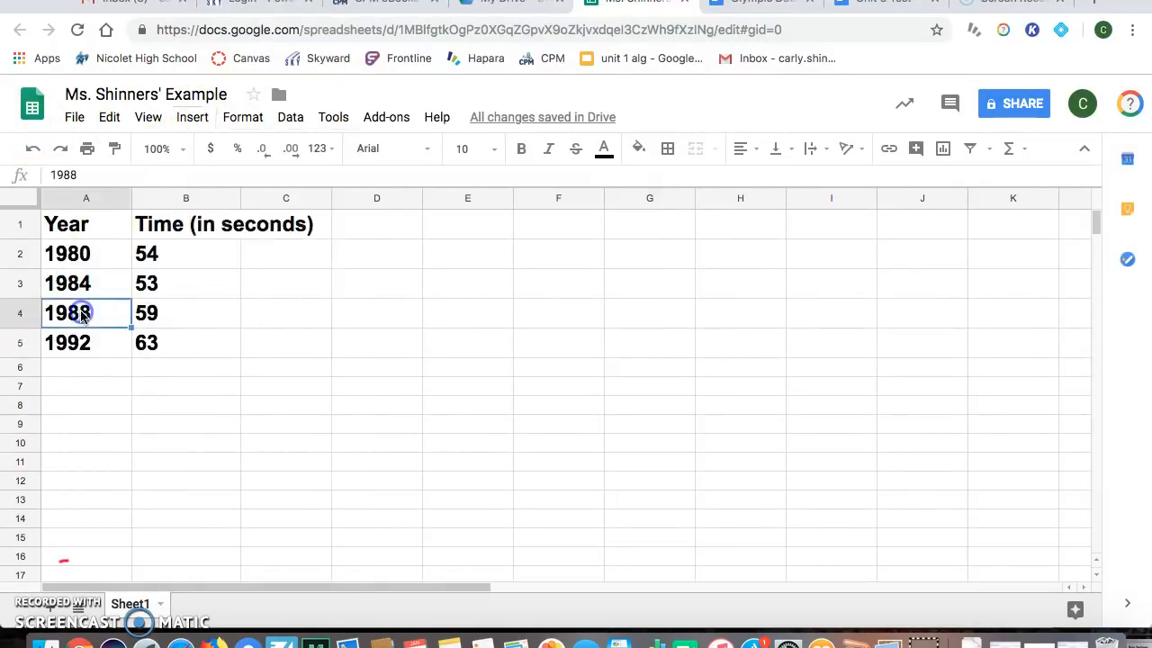
left_click_drag(75, 224, 170, 340)
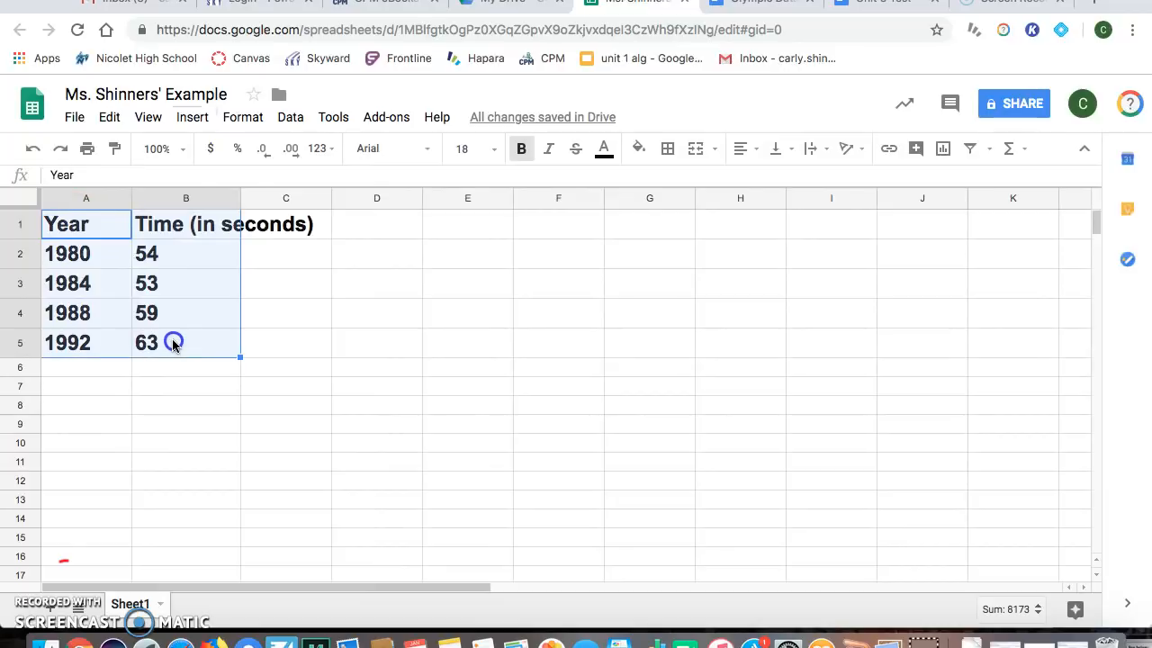
left_click(192, 118)
left_click(282, 329)
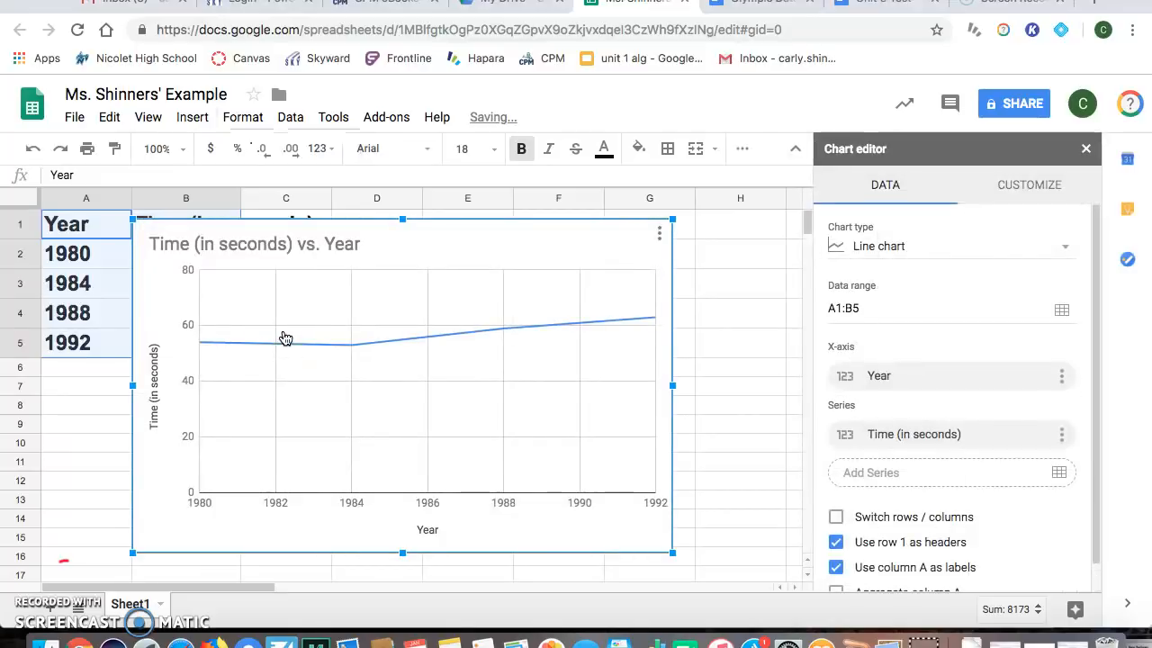
left_click_drag(378, 252, 492, 275)
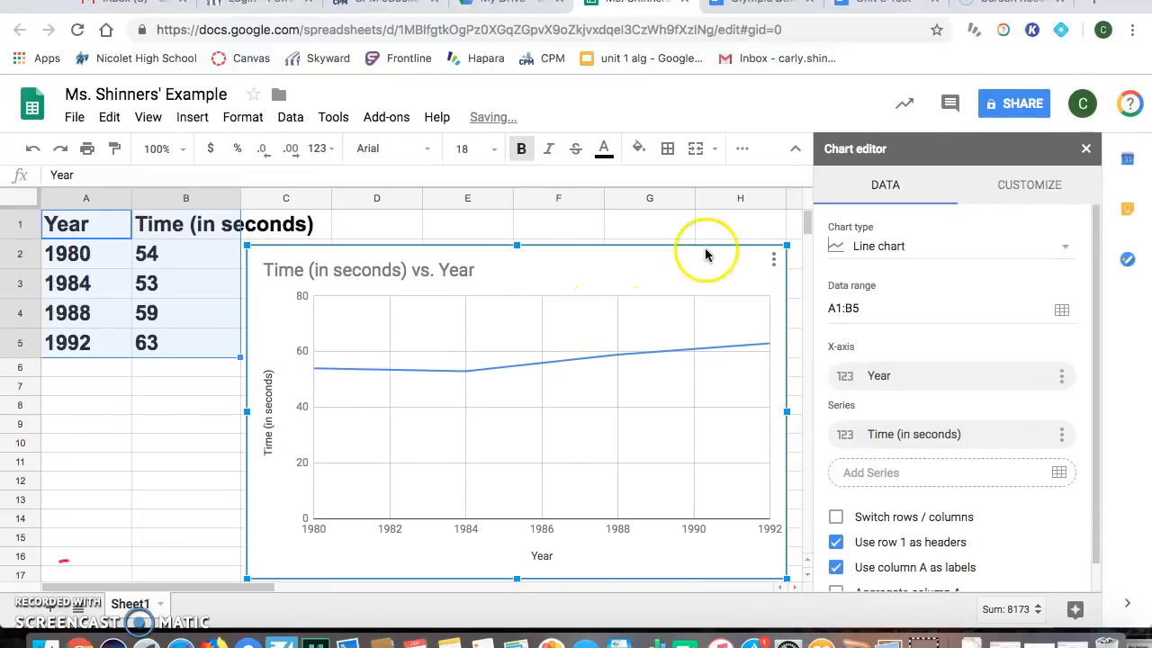
Change the chart type to a scatter chart
left_click(929, 245)
scroll(930, 457, "down", 4)
scroll(892, 296, "up", 5)
left_click(882, 246)
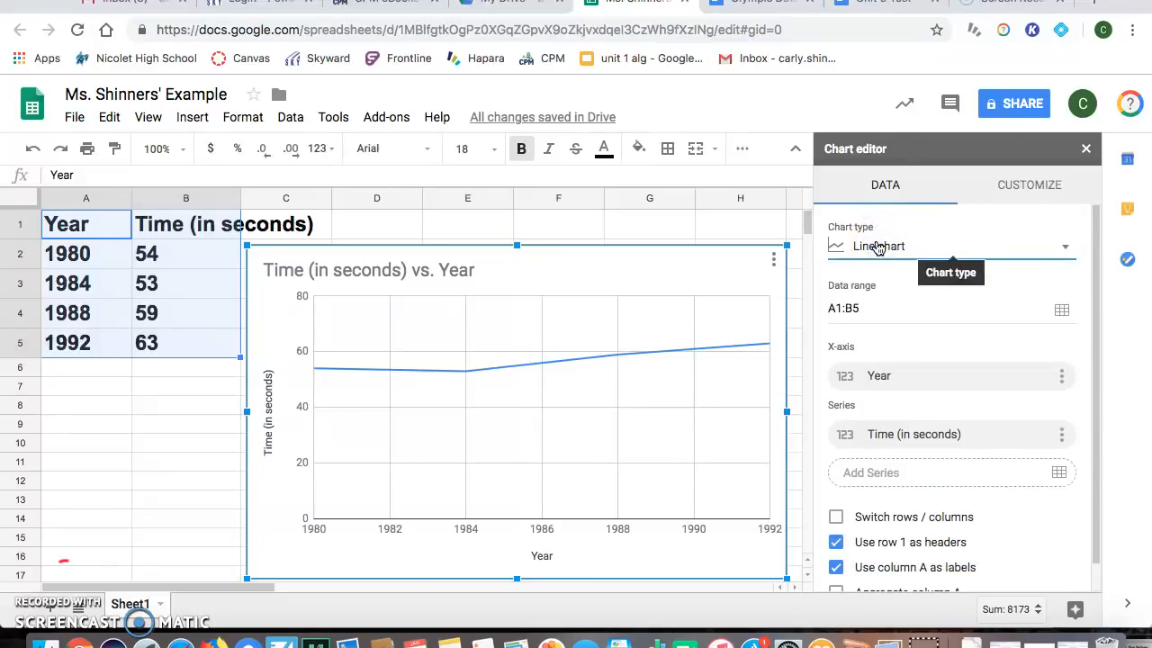
left_click(905, 245)
scroll(912, 400, "down", 4)
scroll(912, 403, "down", 3)
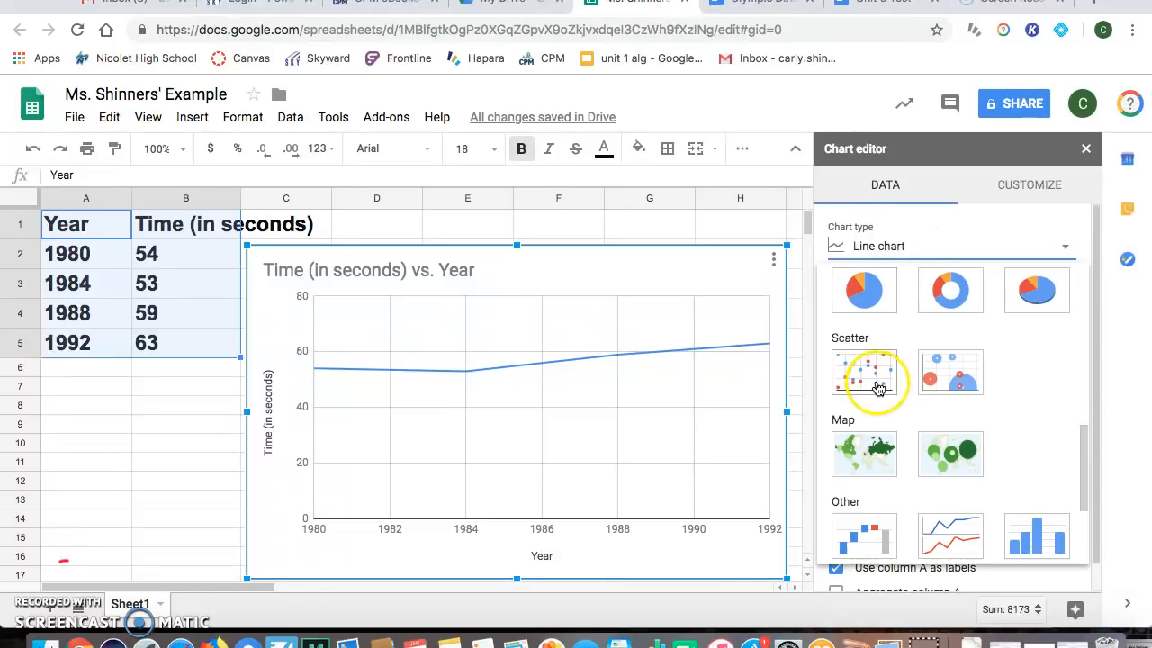
left_click(874, 376)
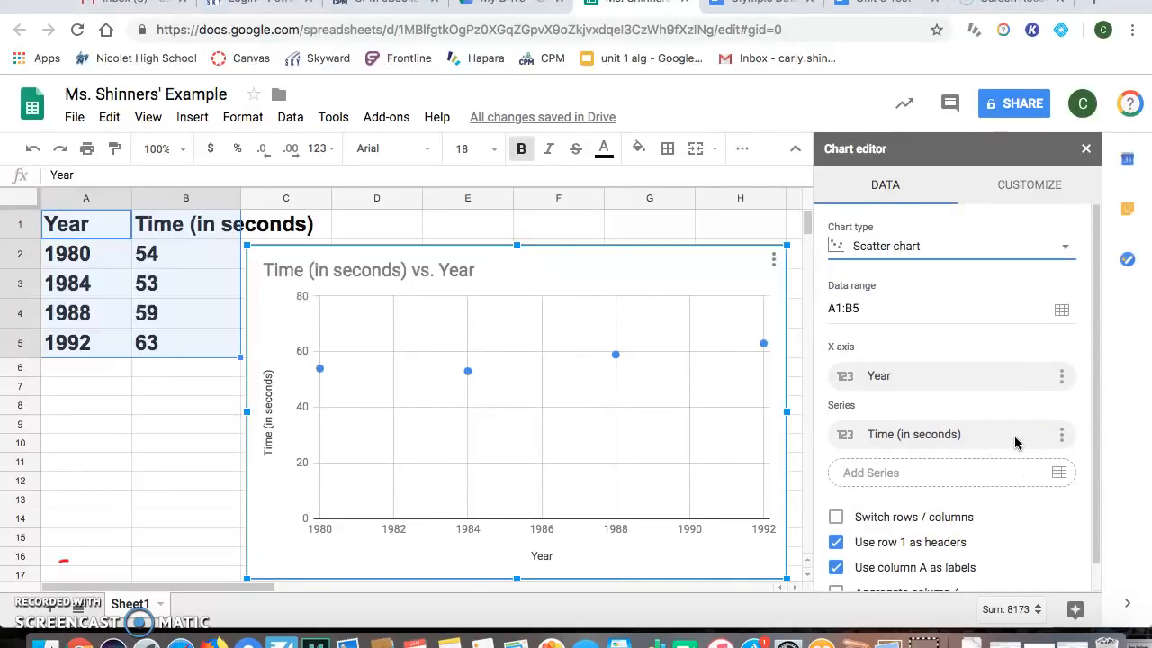
Set the scatter chart's font to Arial in its chart style settings
left_click(1029, 189)
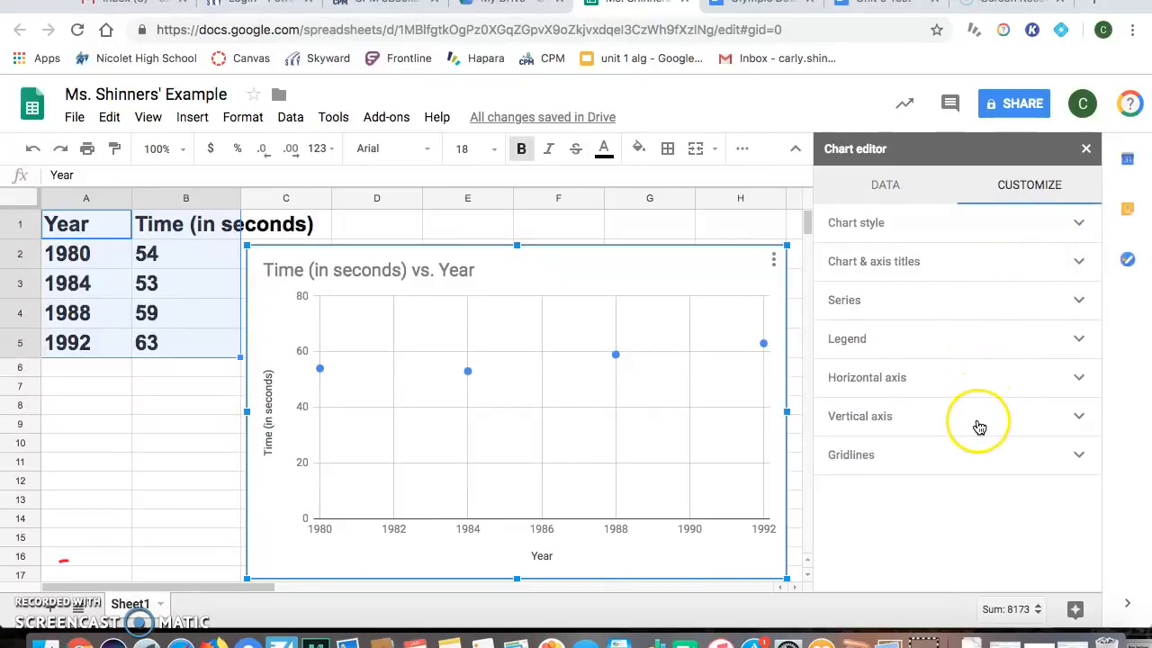
left_click(879, 224)
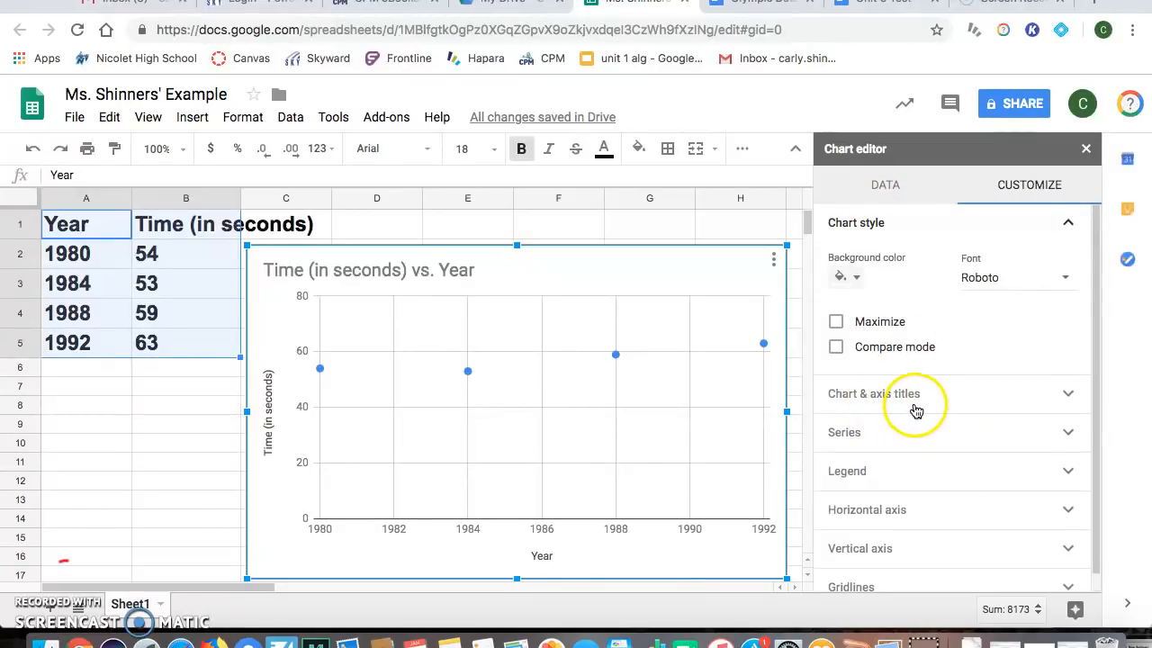
left_click(997, 279)
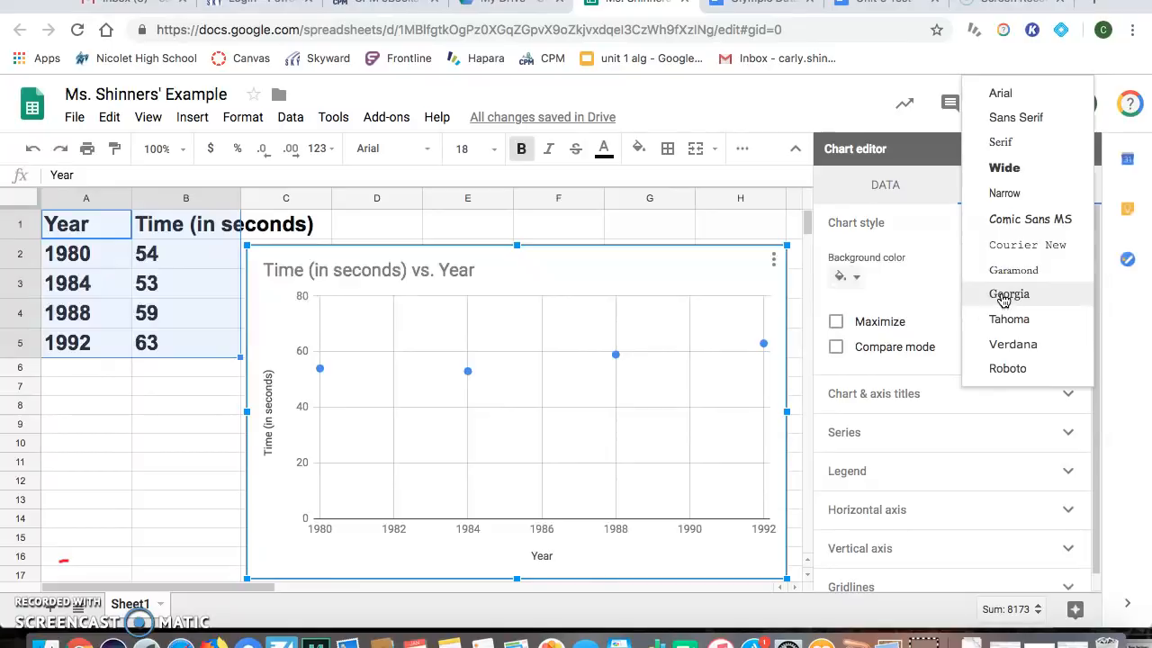
left_click(1001, 94)
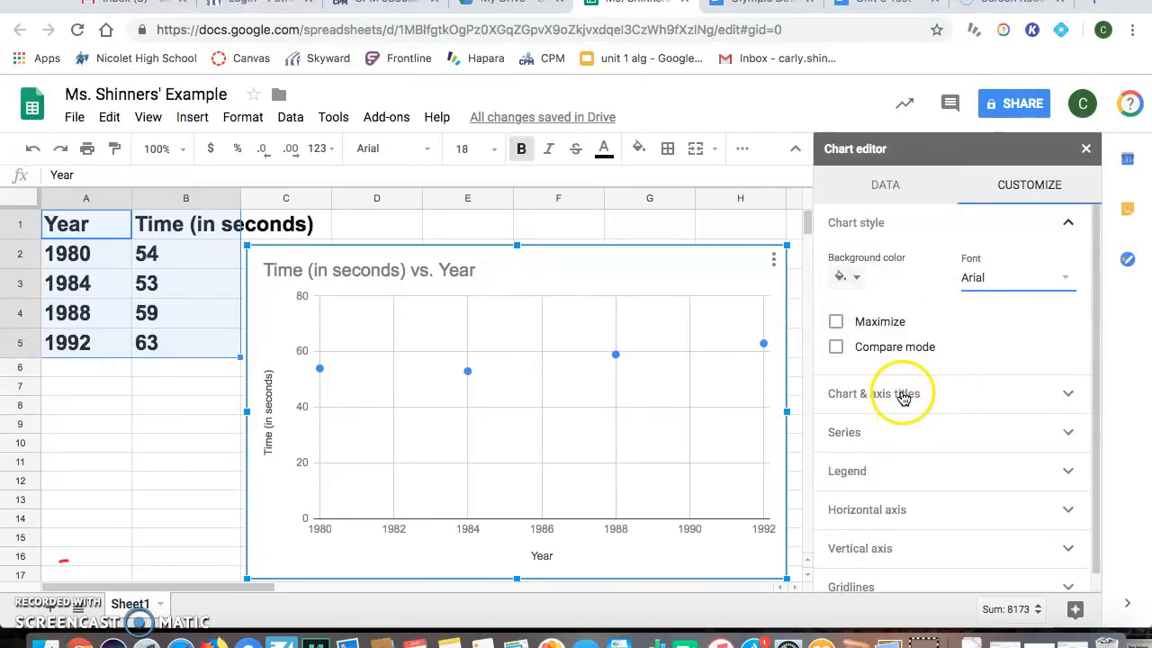
Change the chart title to "100 meter race"
left_click(941, 399)
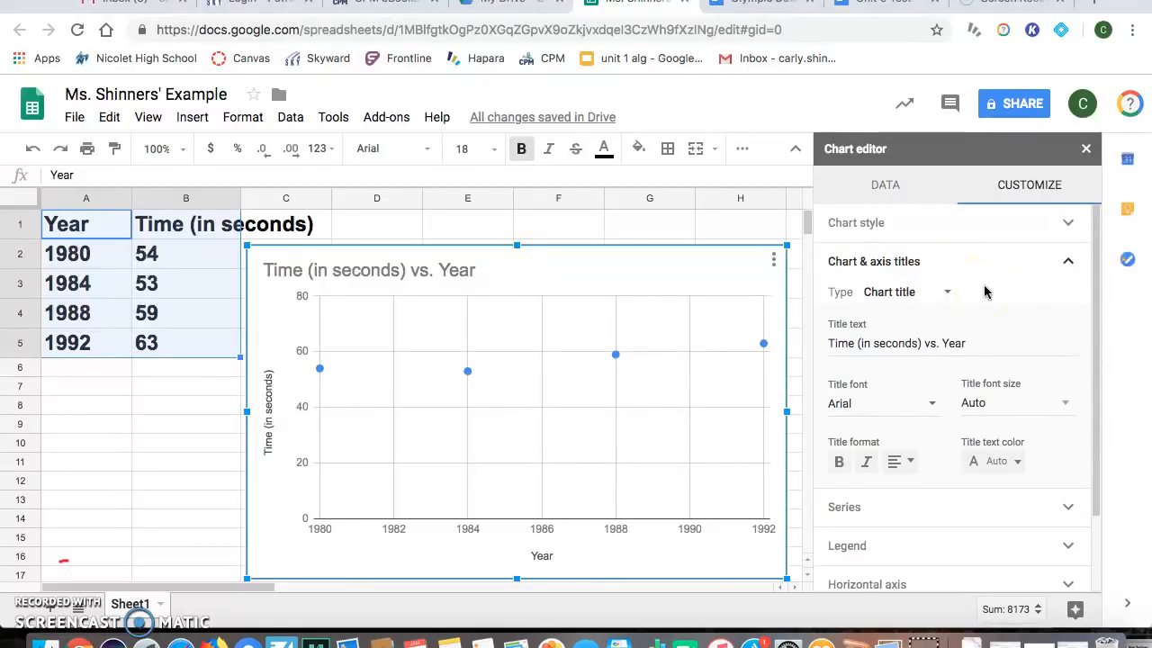
left_click(919, 425)
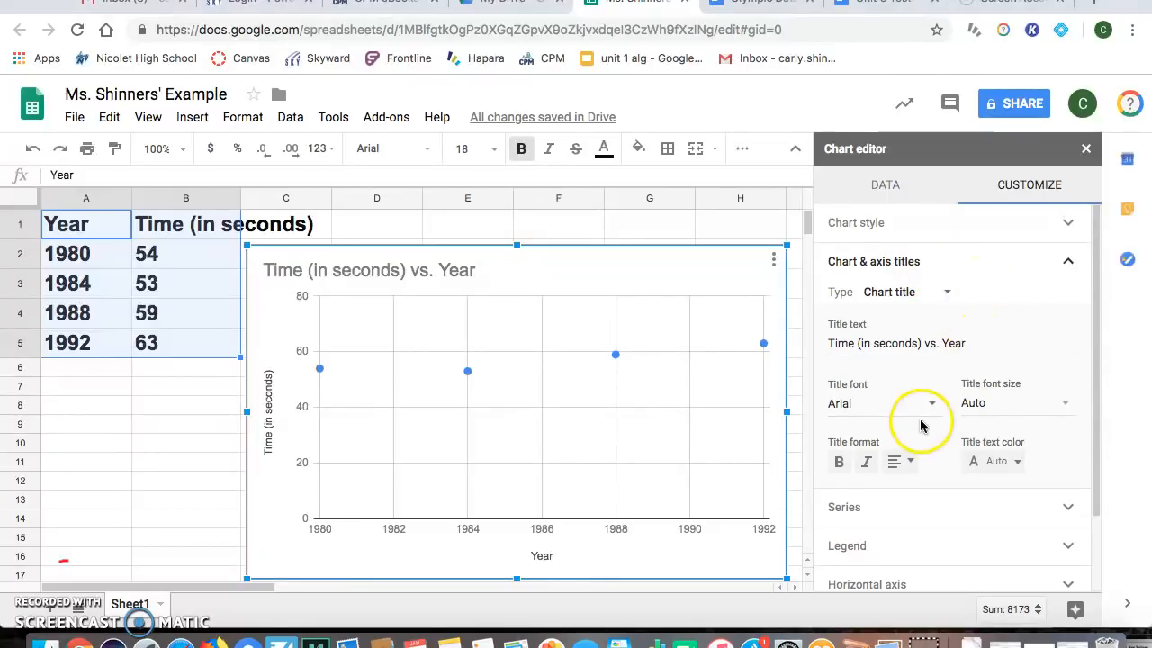
left_click(899, 345)
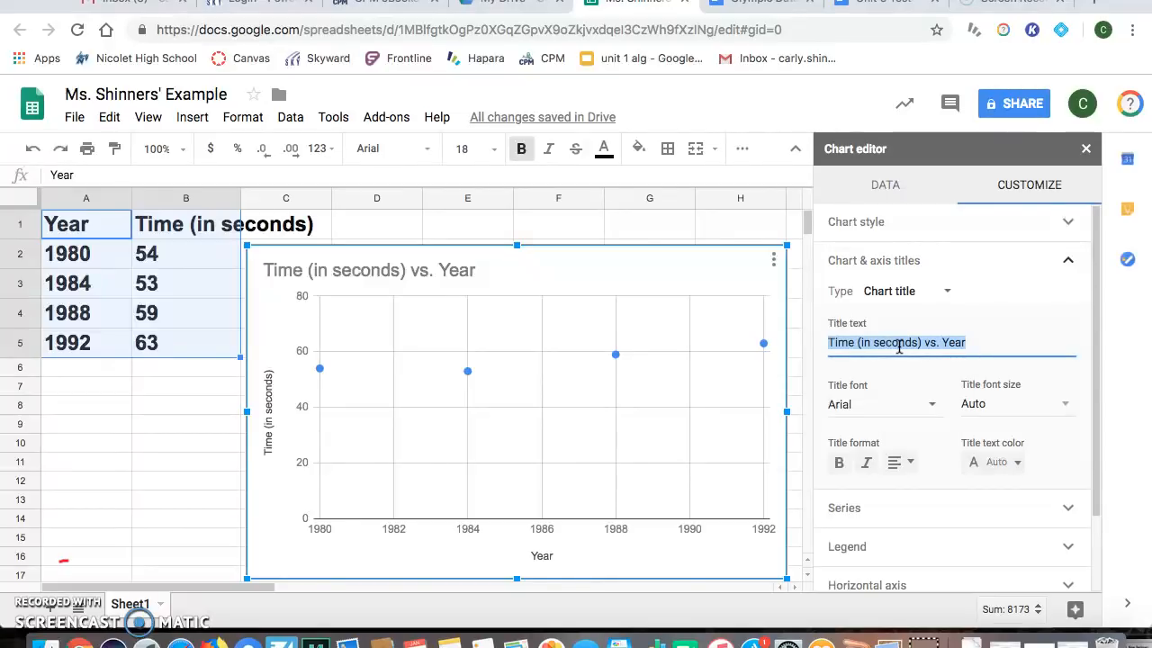
type("100 meter race")
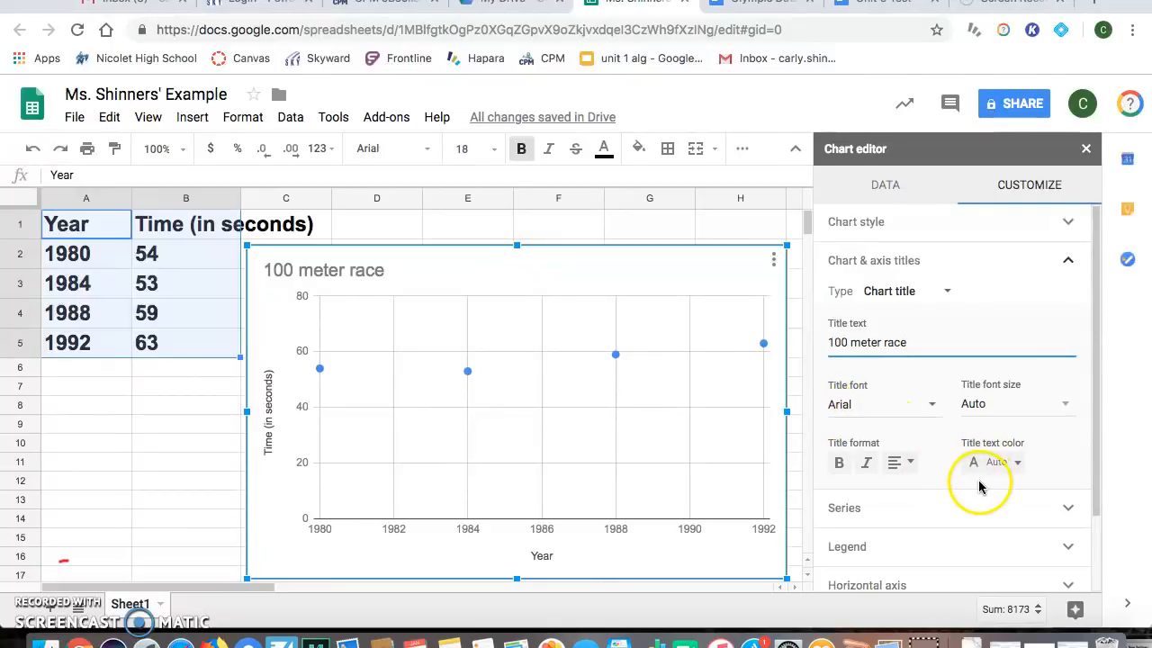
Add a trendline to the Time (in seconds) series of the scatter chart
scroll(980, 485, "down", 1)
left_click(960, 415)
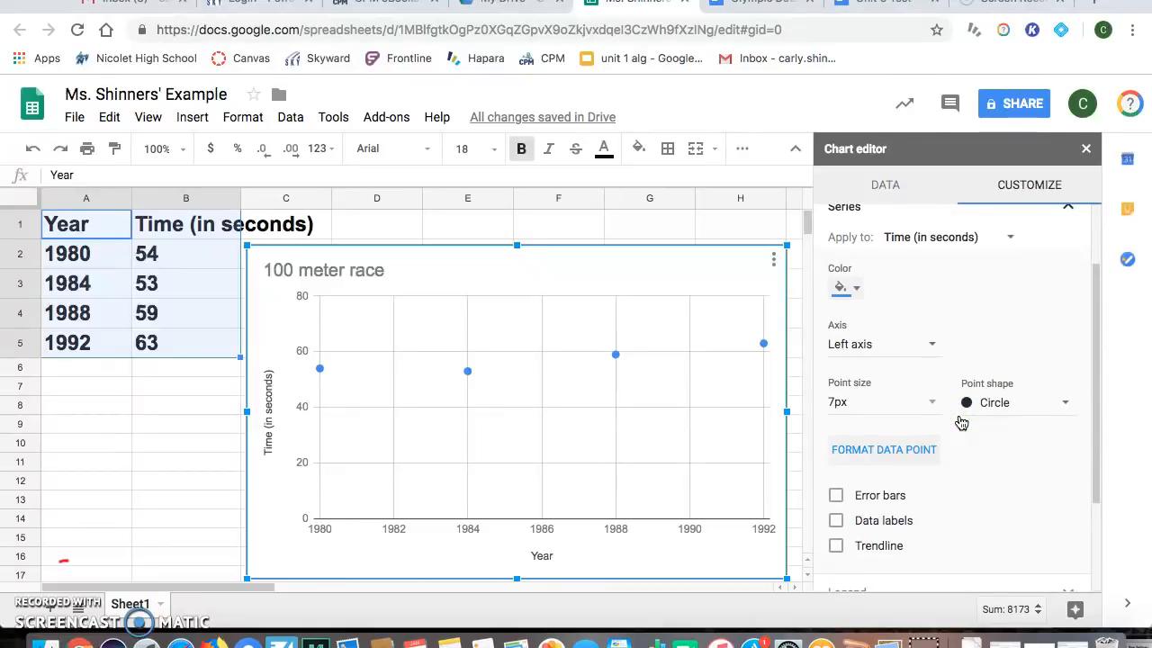
scroll(936, 207, "up", 3)
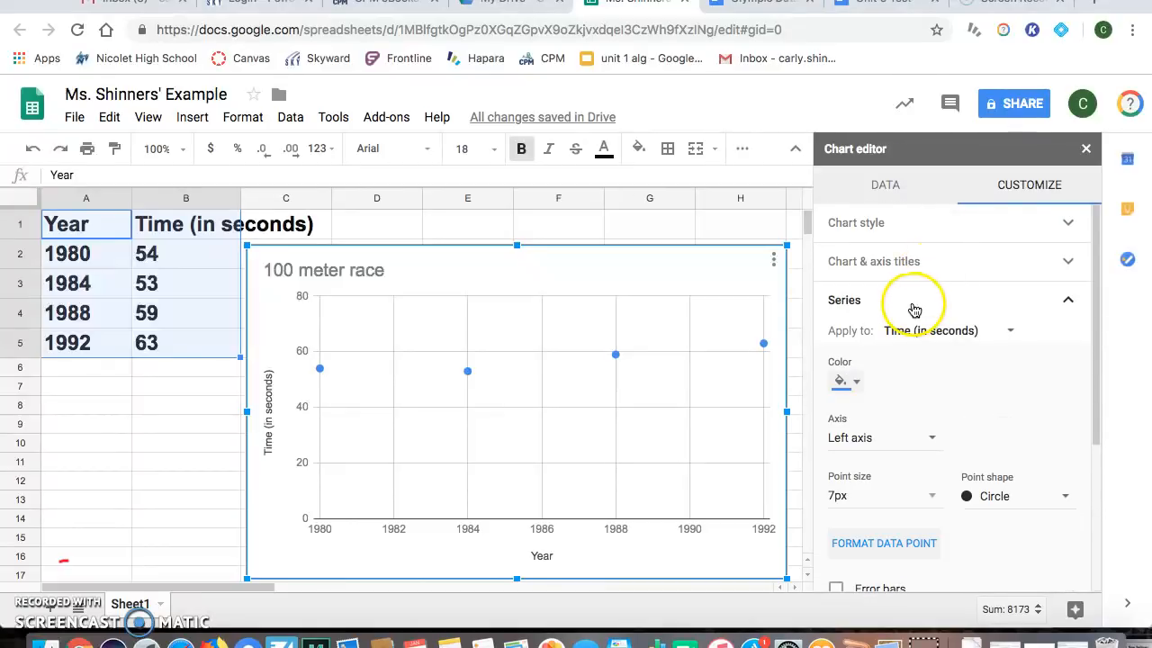
left_click(961, 302)
left_click(1076, 305)
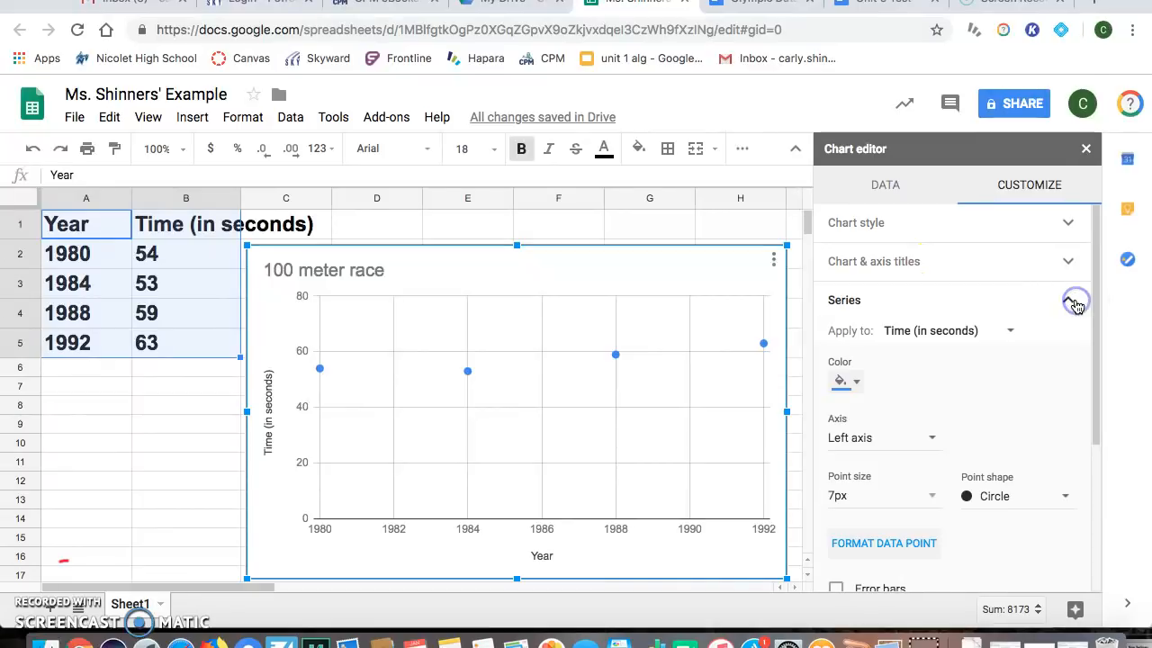
scroll(964, 411, "down", 2)
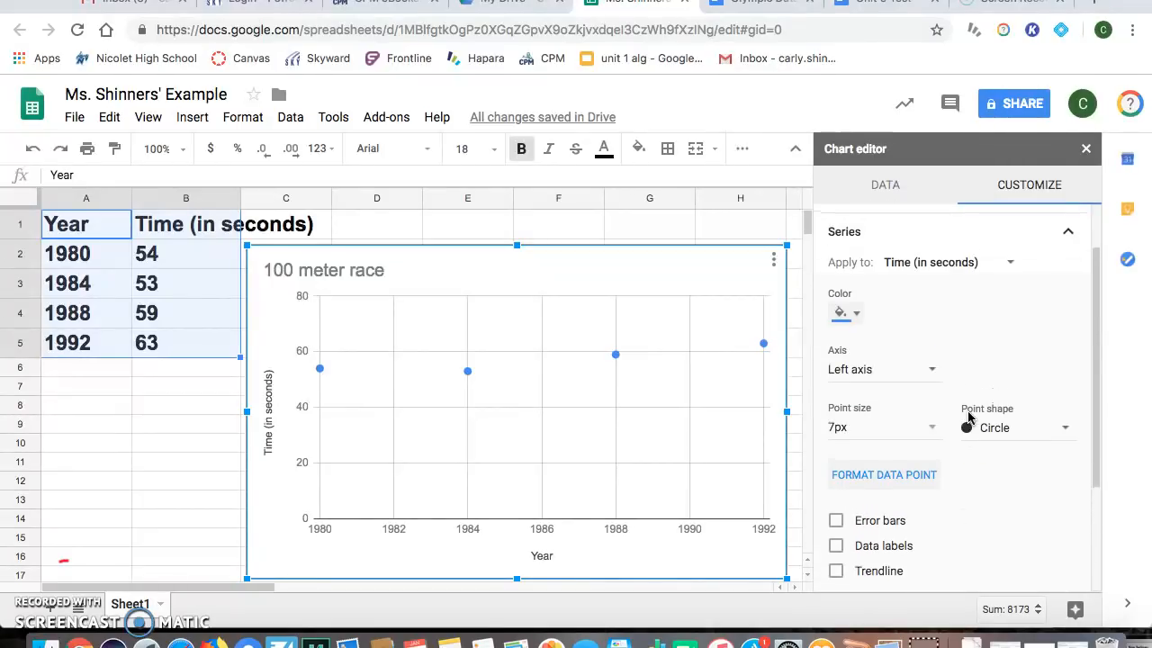
scroll(965, 412, "down", 1)
left_click(891, 556)
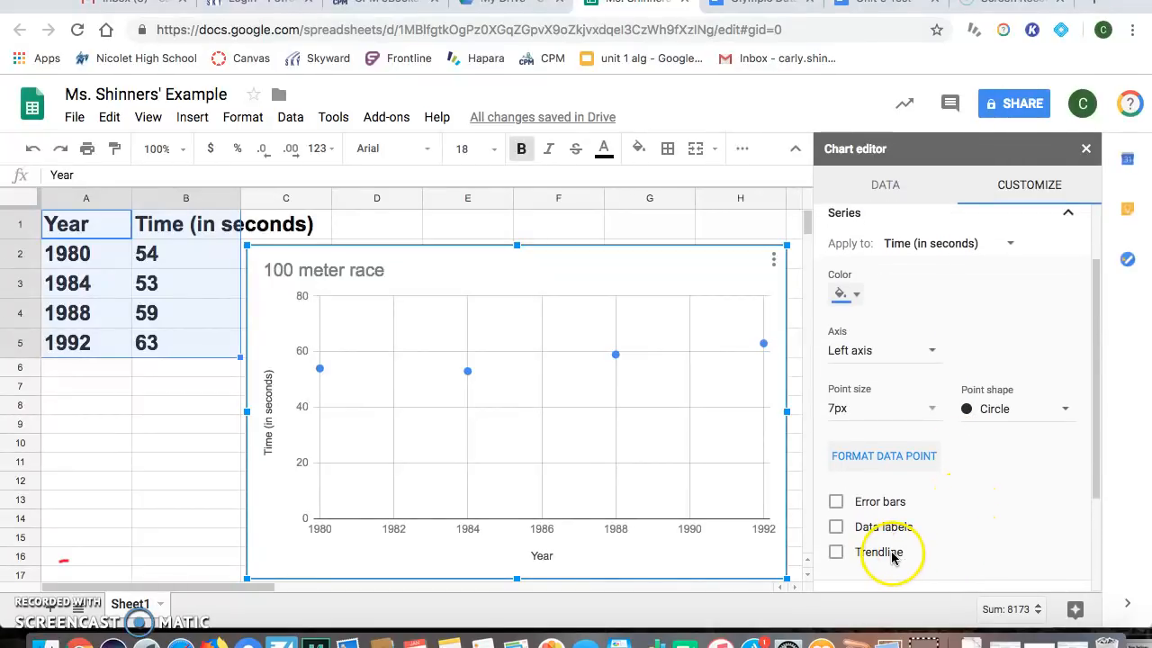
left_click(837, 552)
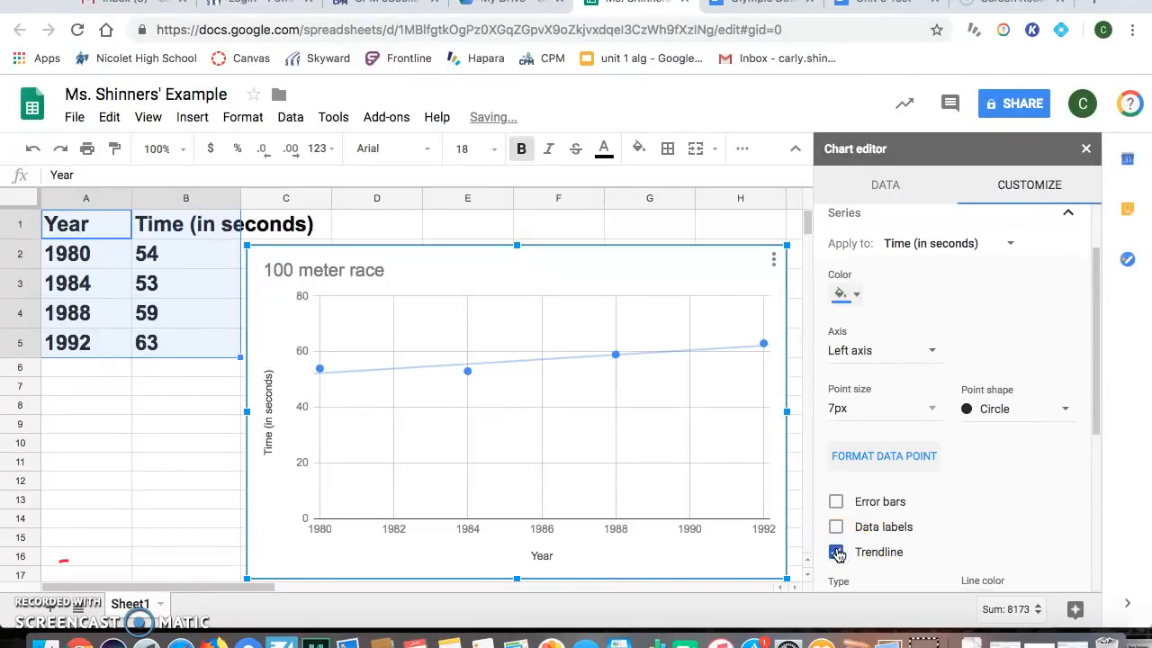
mouse_move(321, 376)
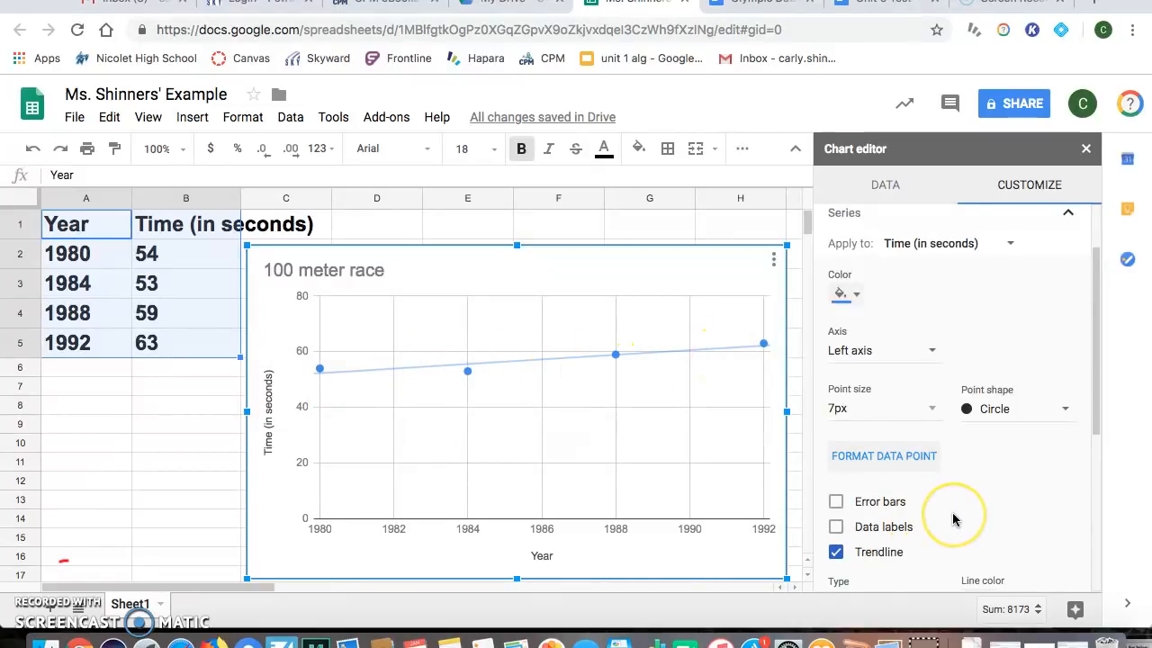
Set the trendline's line thickness to 4px and its label to Use Equation
scroll(956, 520, "down", 2)
scroll(956, 520, "down", 2)
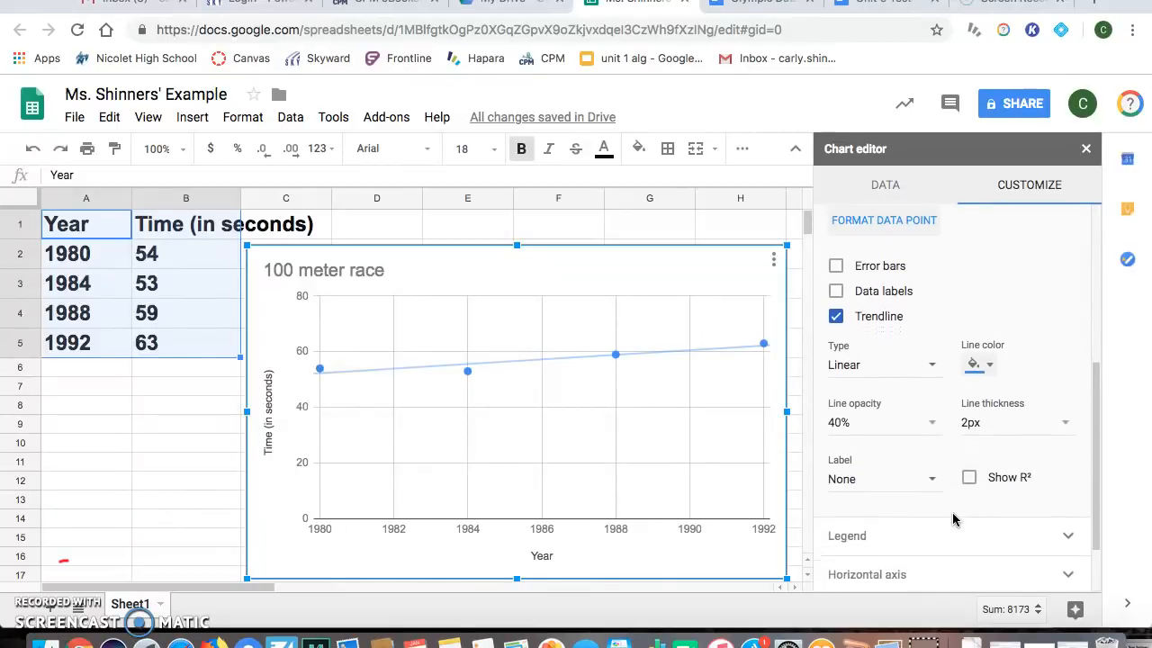
scroll(954, 519, "down", 1)
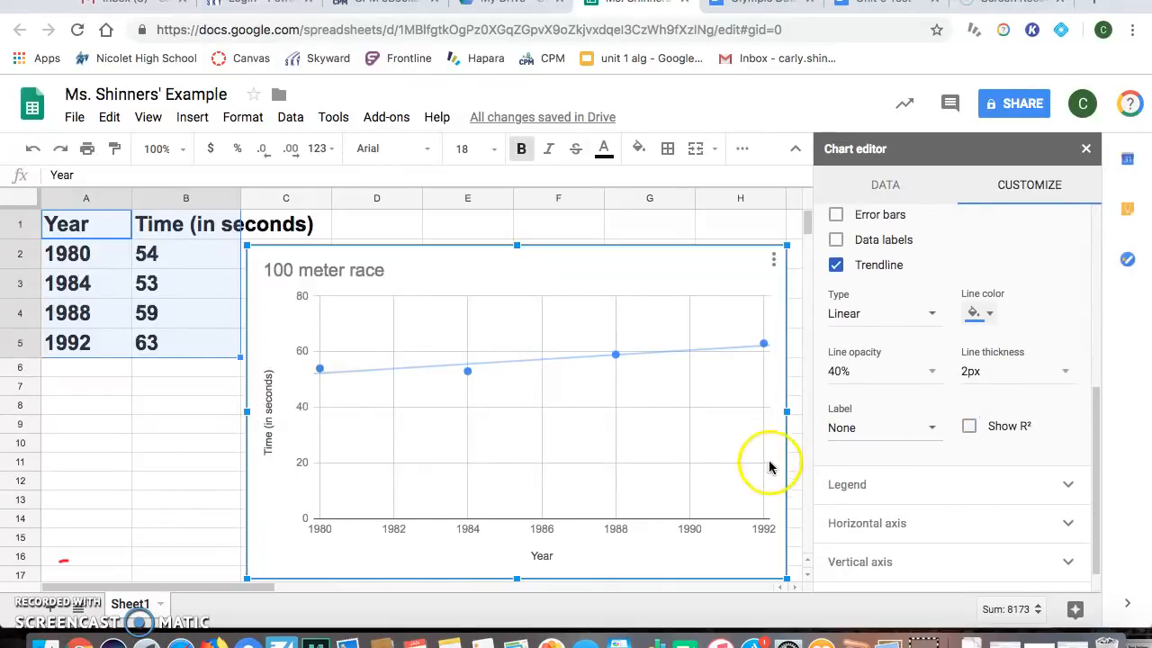
left_click(982, 374)
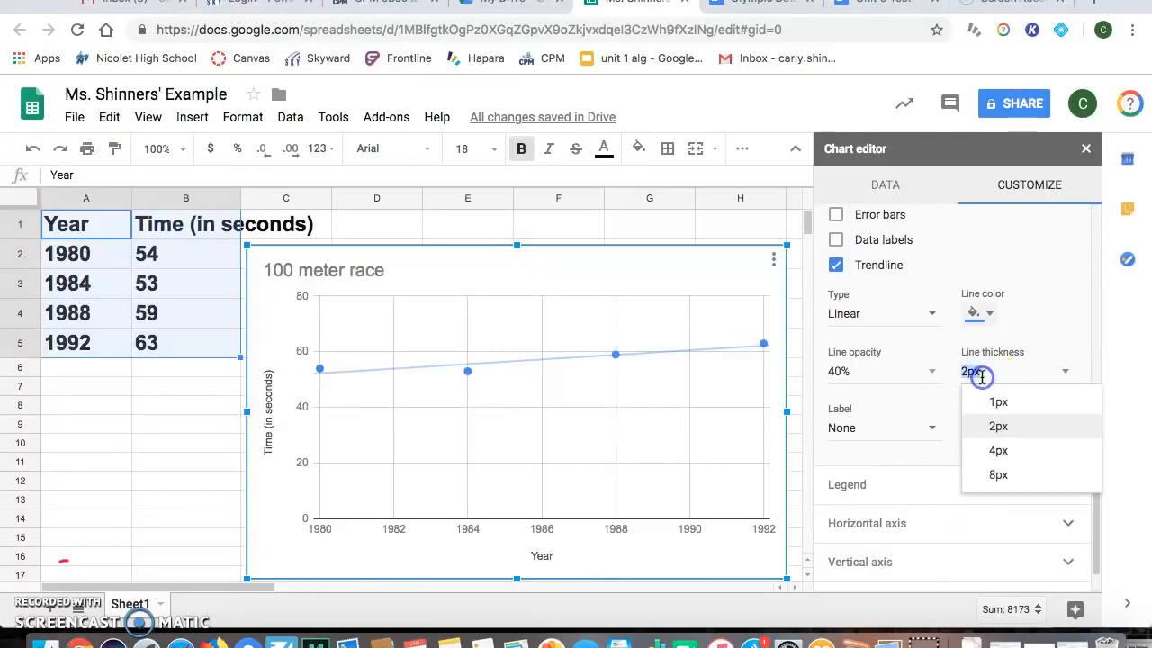
left_click(999, 450)
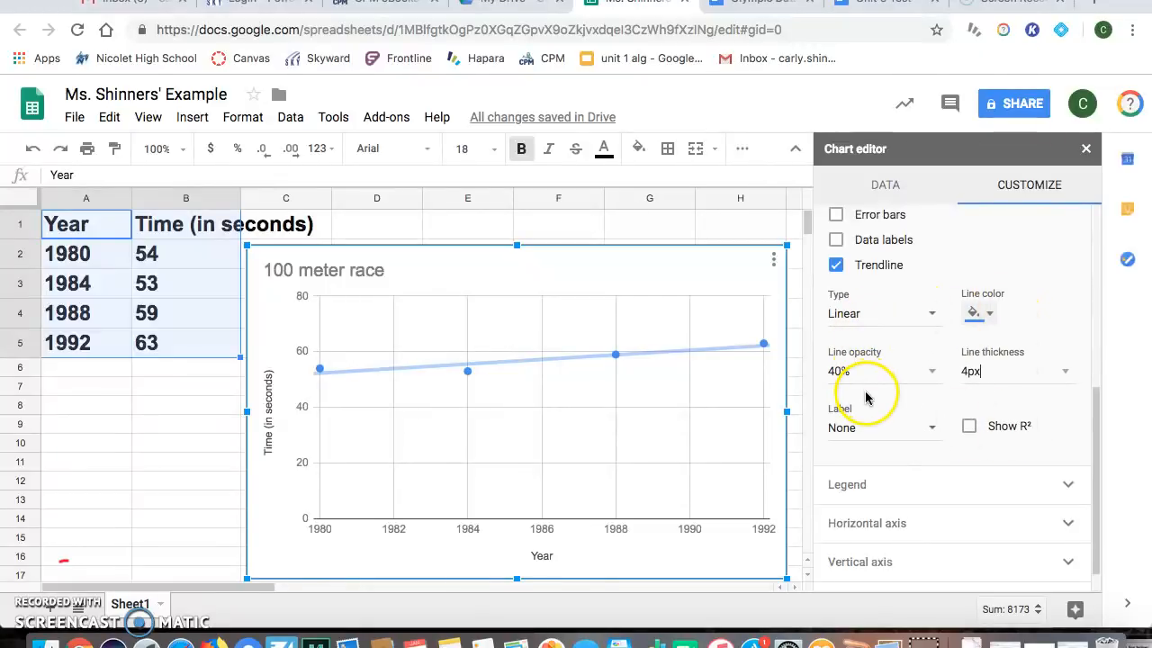
left_click(933, 432)
left_click(926, 464)
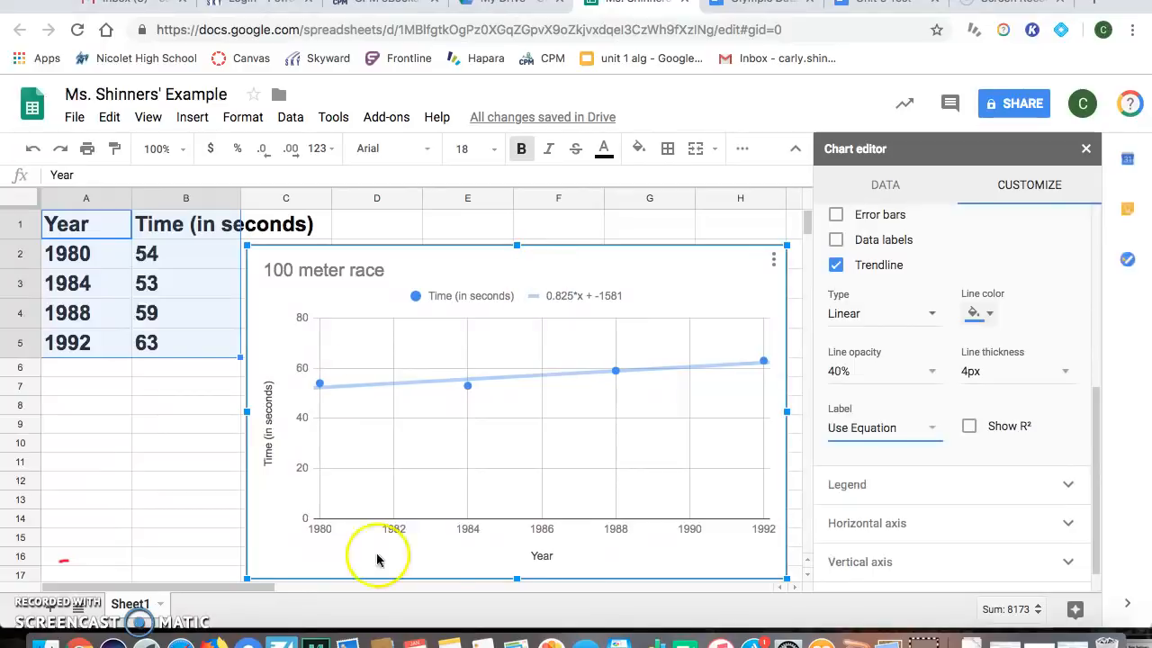
Close the chart editor and reopen it from the 100 meter race chart
left_click(140, 500)
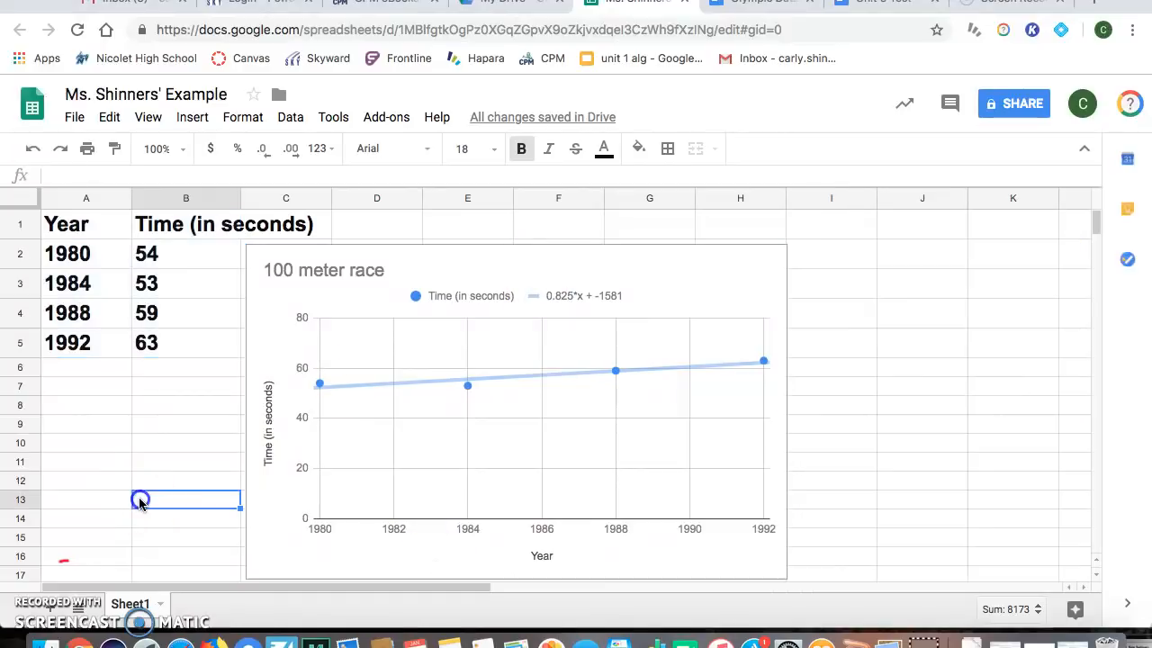
left_click(414, 267)
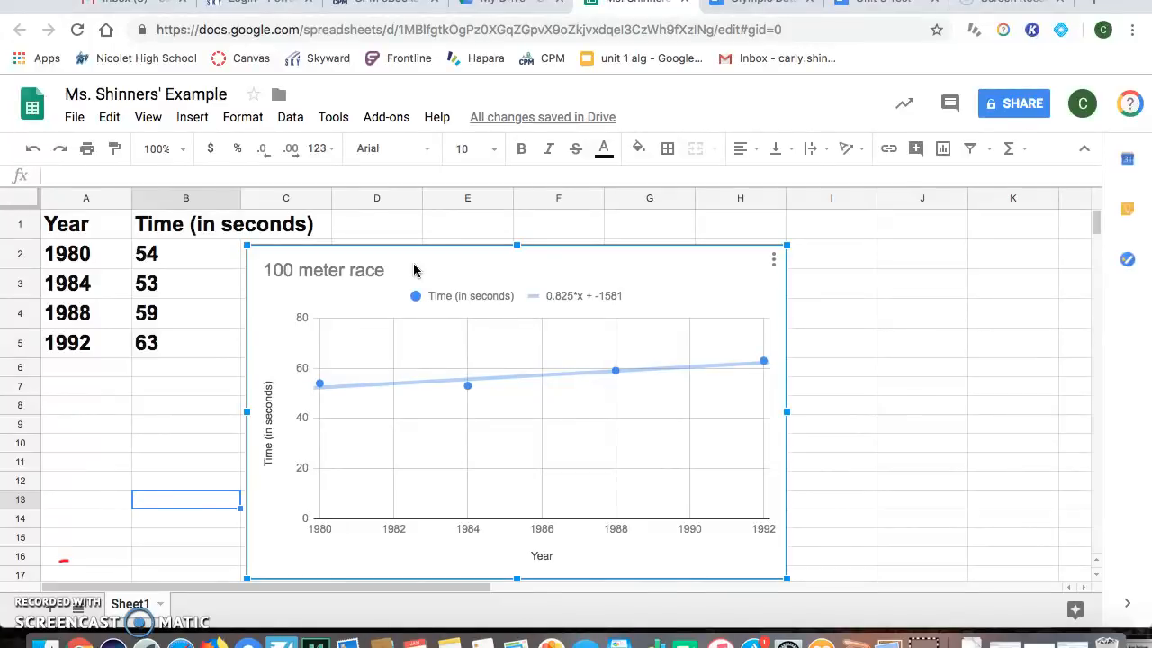
left_click(222, 314)
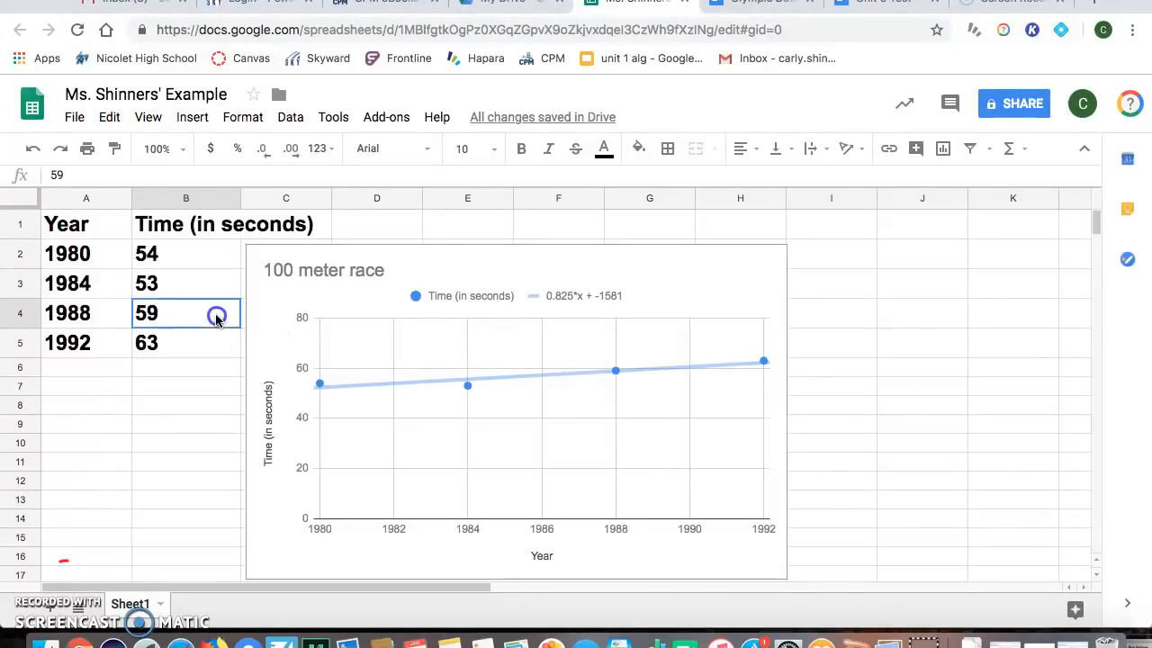
left_click(303, 301)
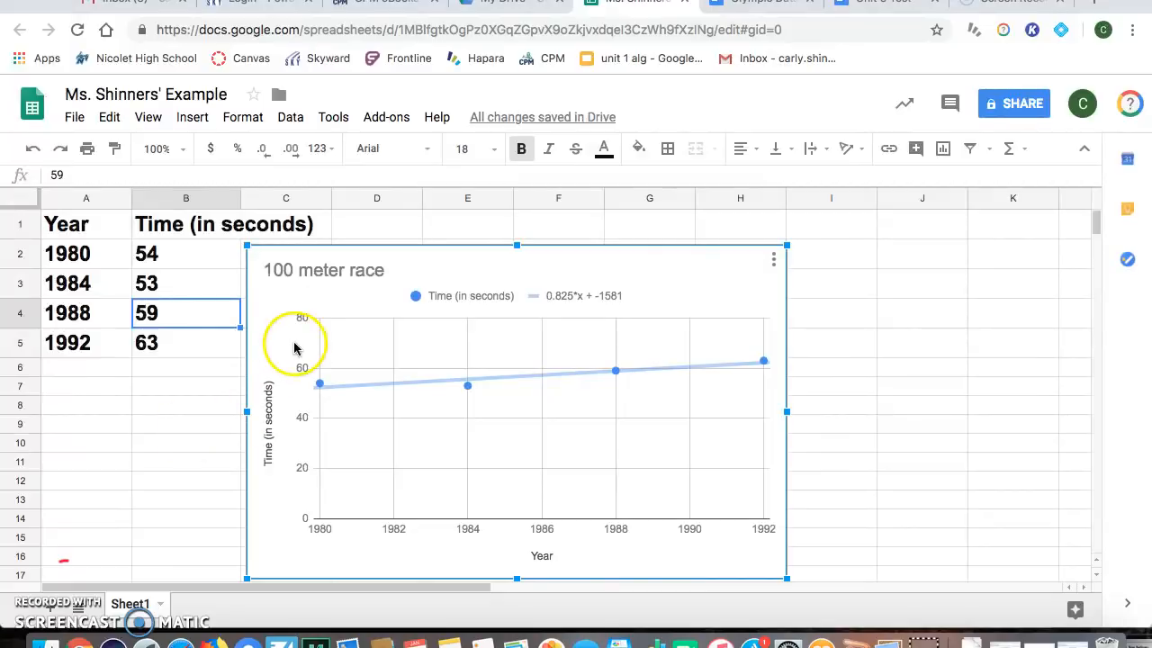
double_click(301, 301)
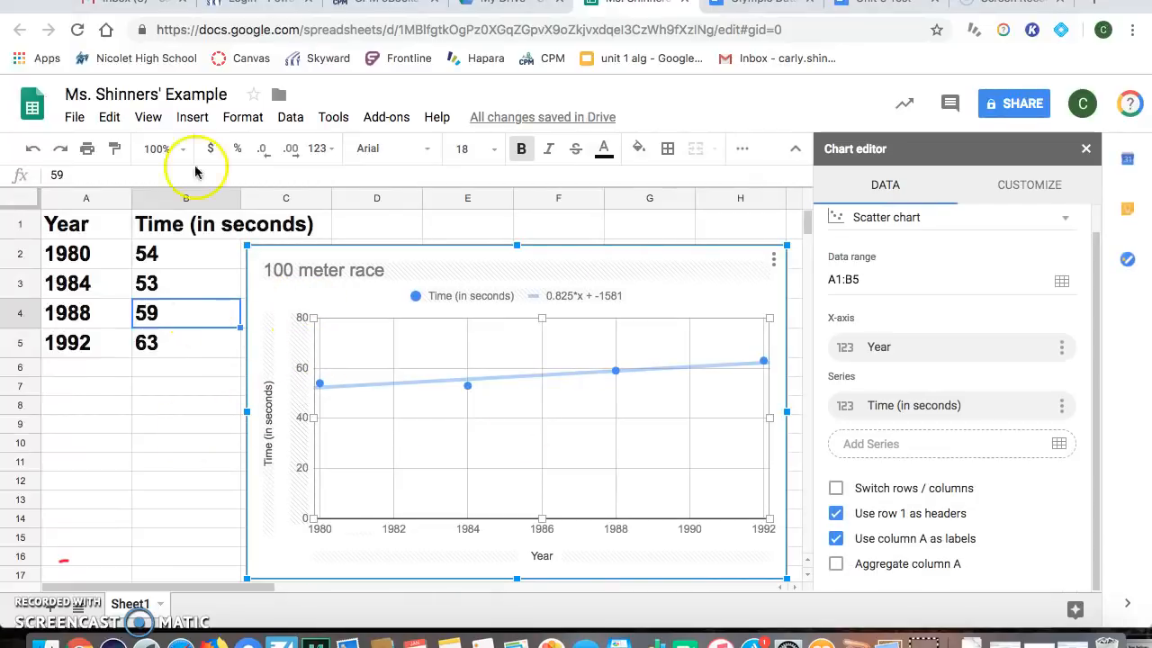